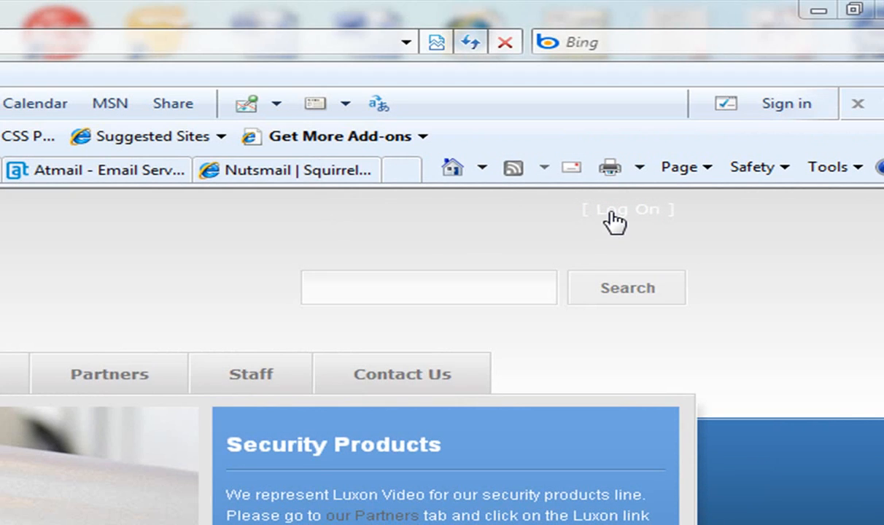
Step: Log on to the portal with the suggested user name and the account password
click(615, 219)
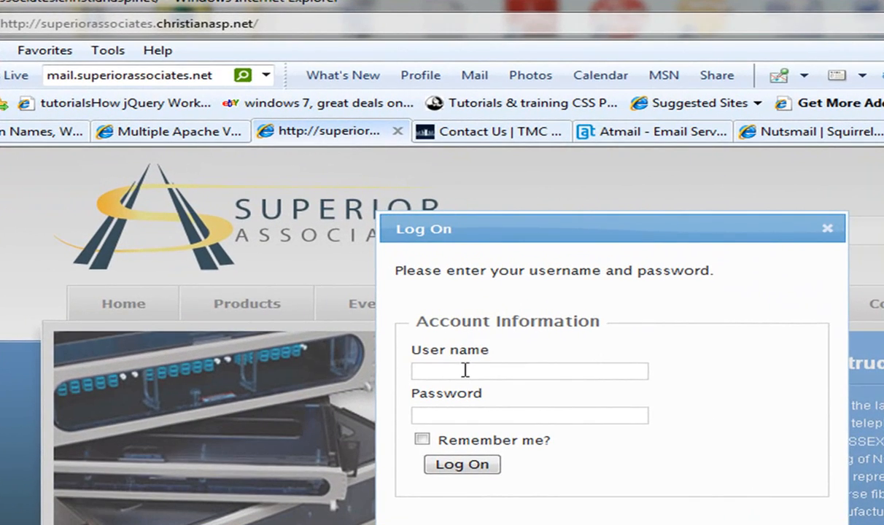
click(465, 371)
text(Jeff)
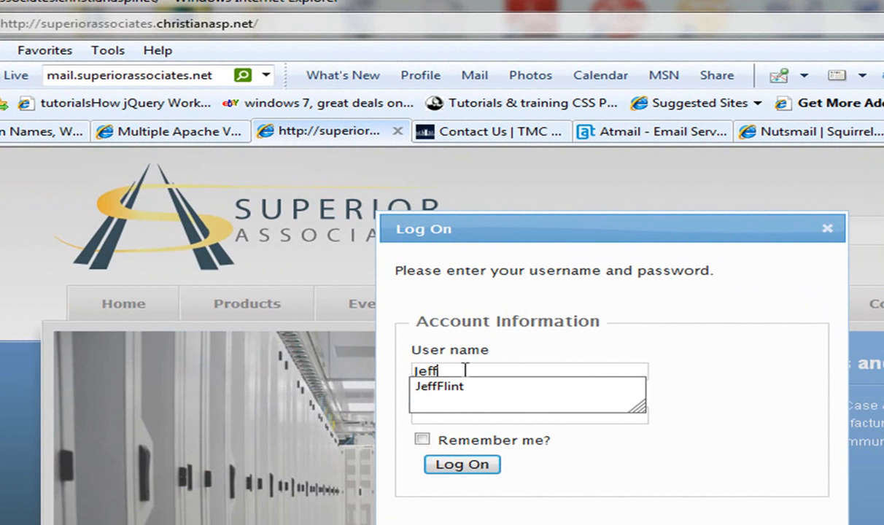
key(Down)
key(Return)
key(Tab)
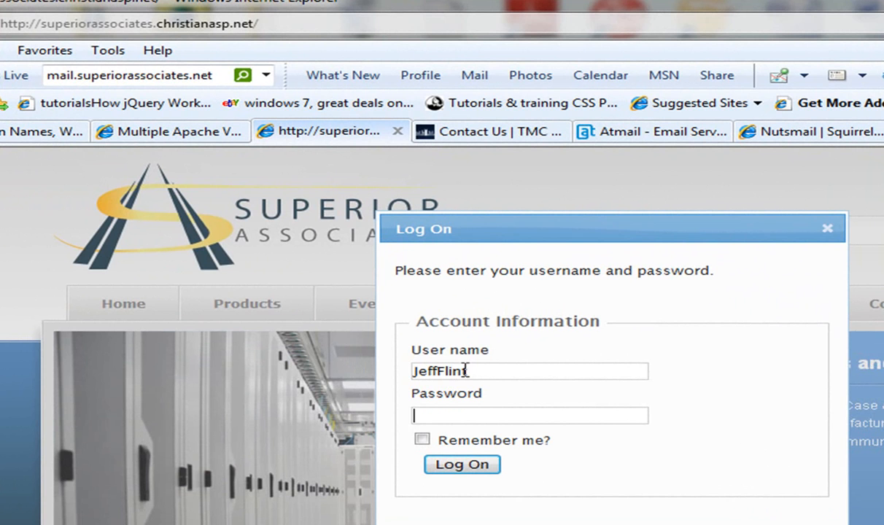
text(*******)
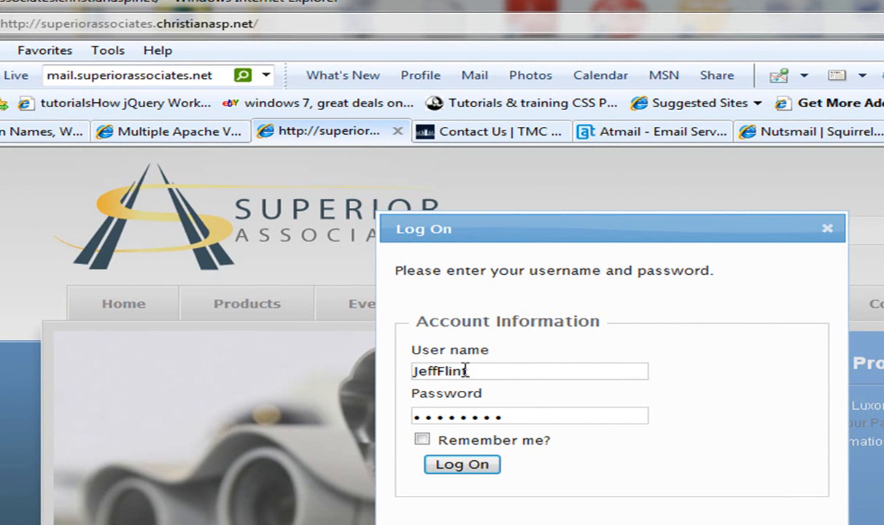
key(Return)
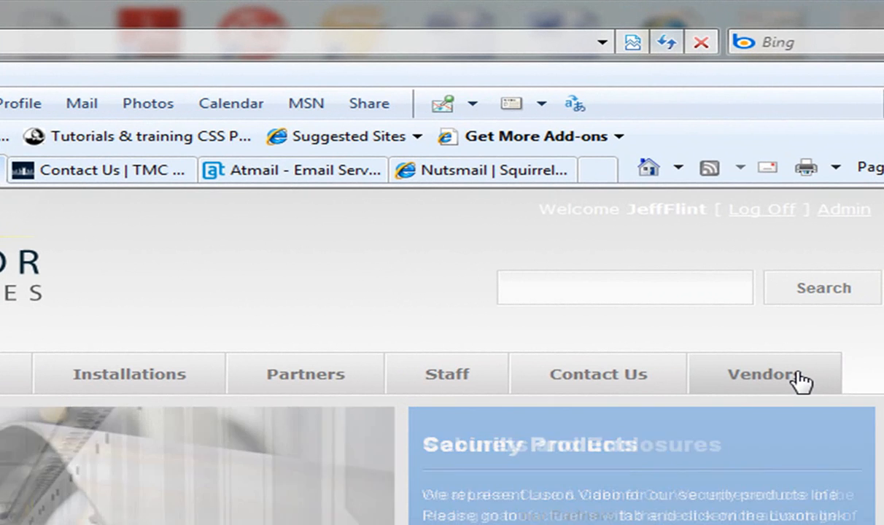
Step: Go to the Vendors area to list the three job leads on the Sales Leads page
click(797, 374)
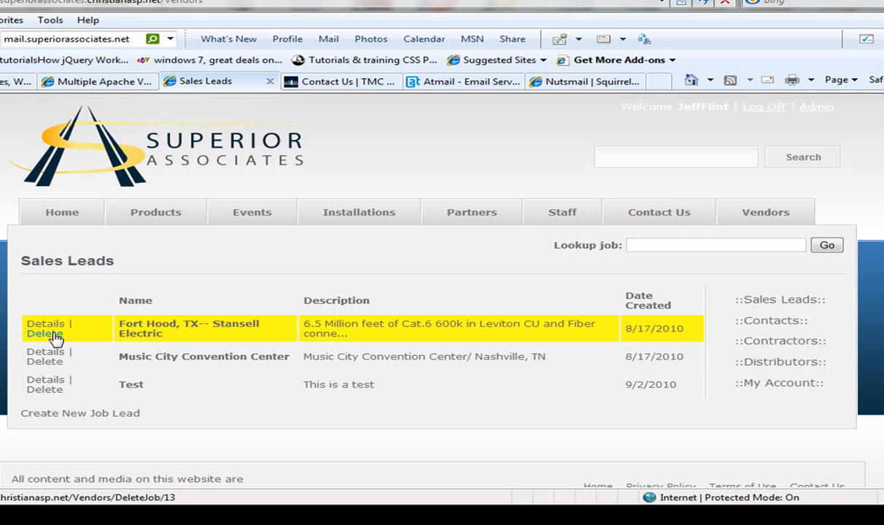
Step: Create a sales lead named 'Test2' with the description 'This is a test'
click(100, 414)
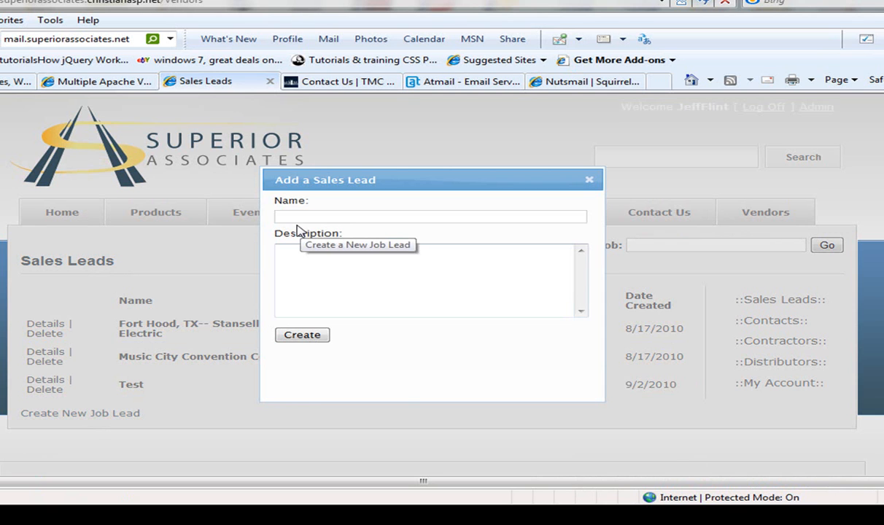
click(298, 218)
text(Test2)
click(315, 261)
text(This is a test)
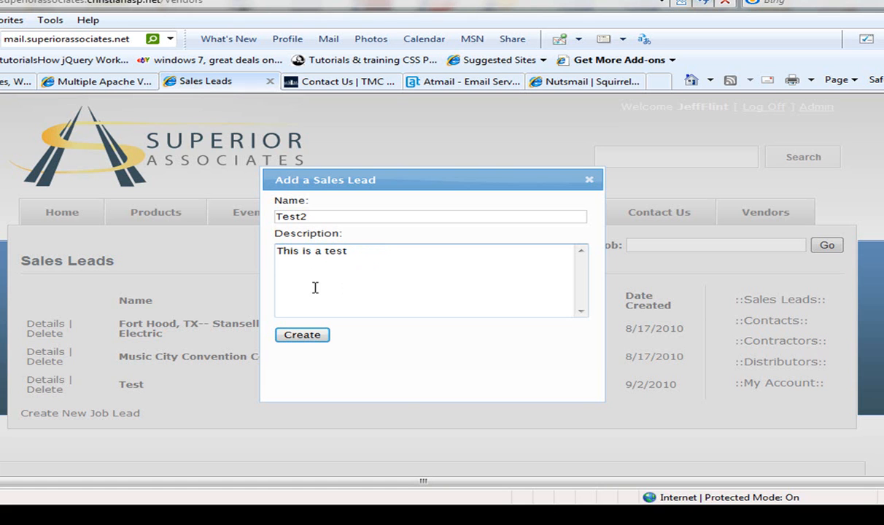
click(296, 335)
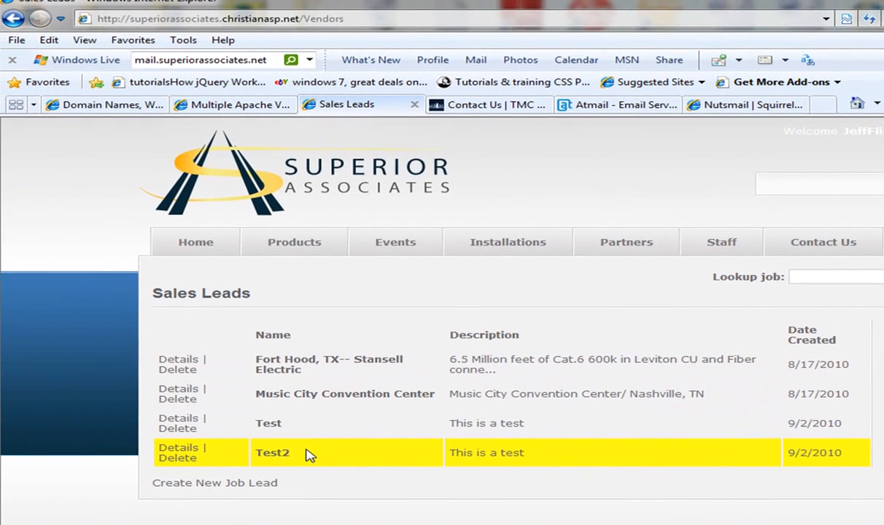
Step: Open Test2's details and save its phase as Opportunity
click(182, 450)
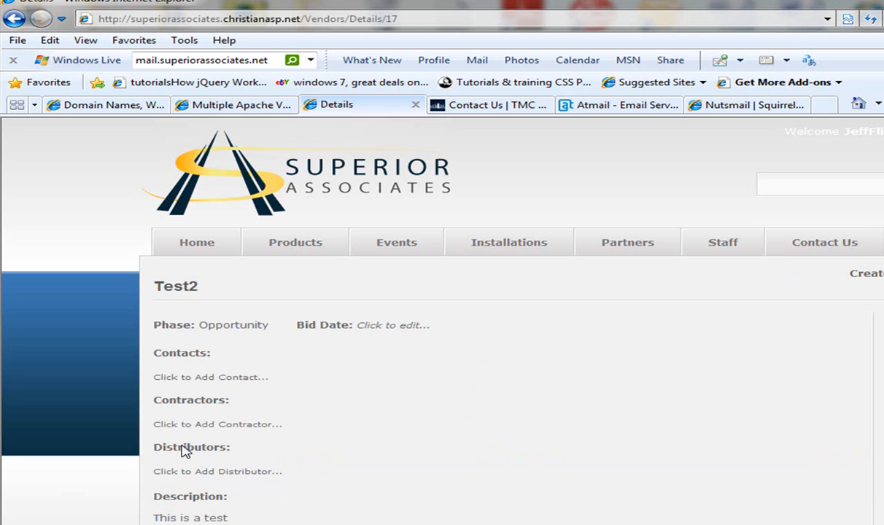
click(234, 327)
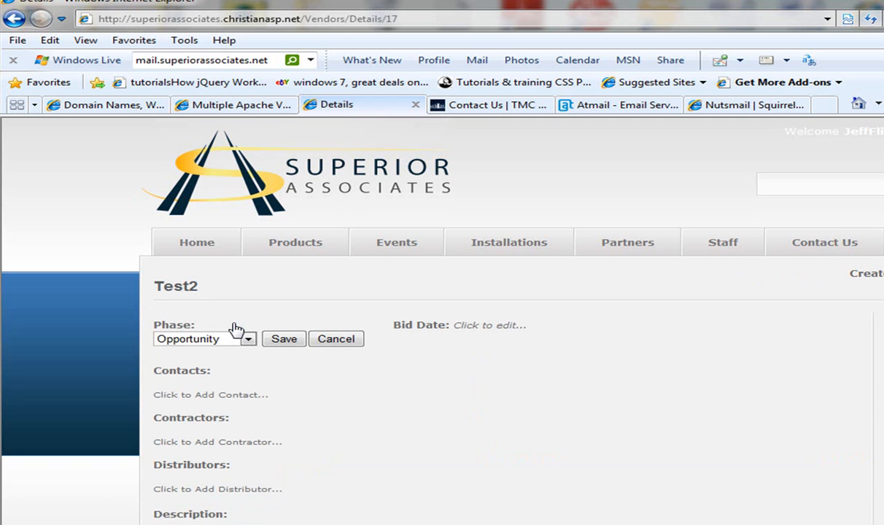
click(249, 341)
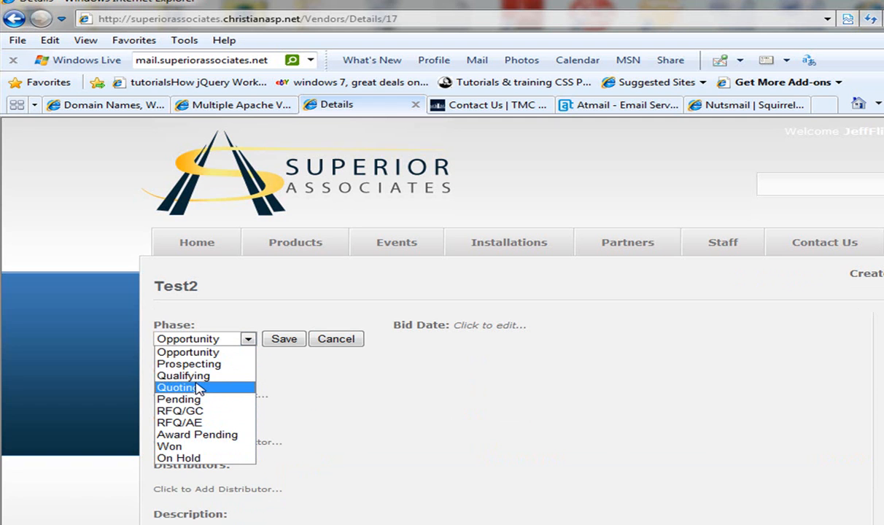
click(194, 352)
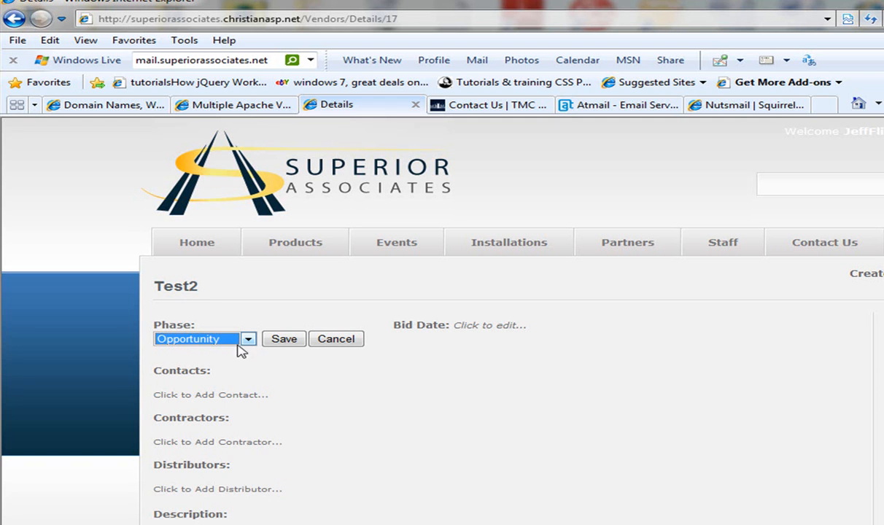
click(271, 342)
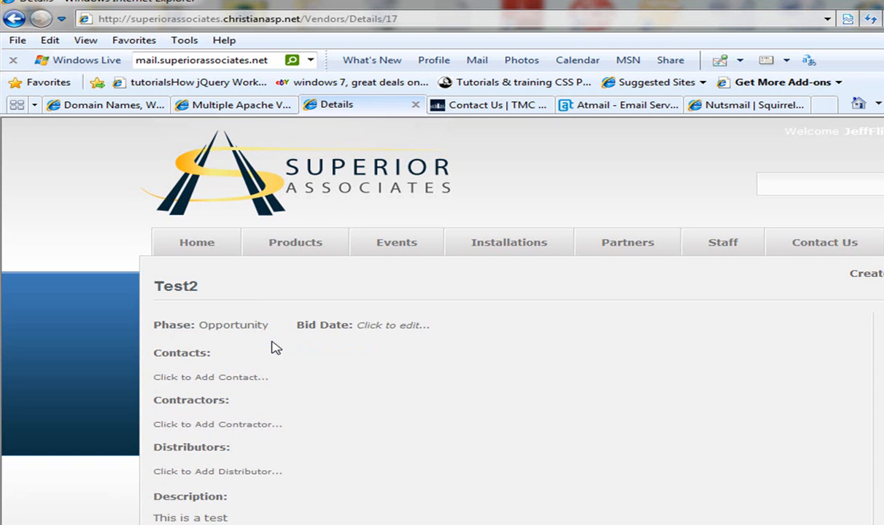
Step: Set Test2's bid date to October 6, 2010 and save it
click(380, 326)
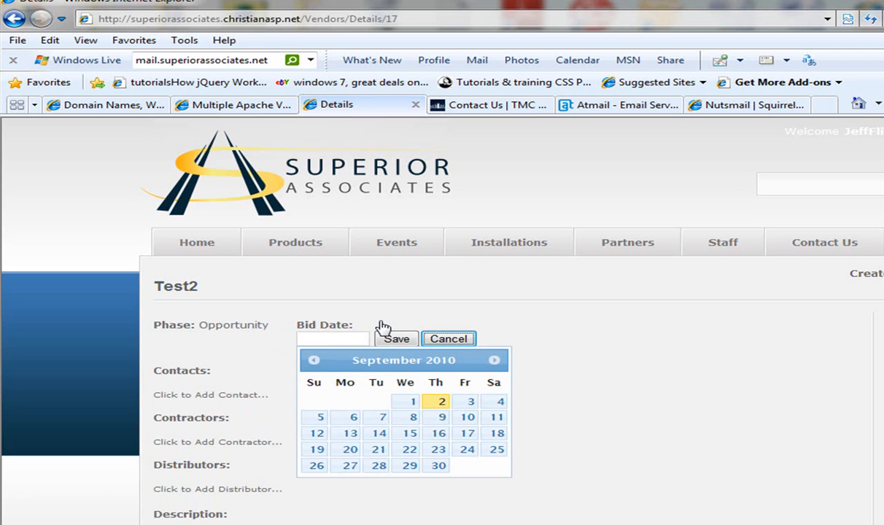
click(494, 362)
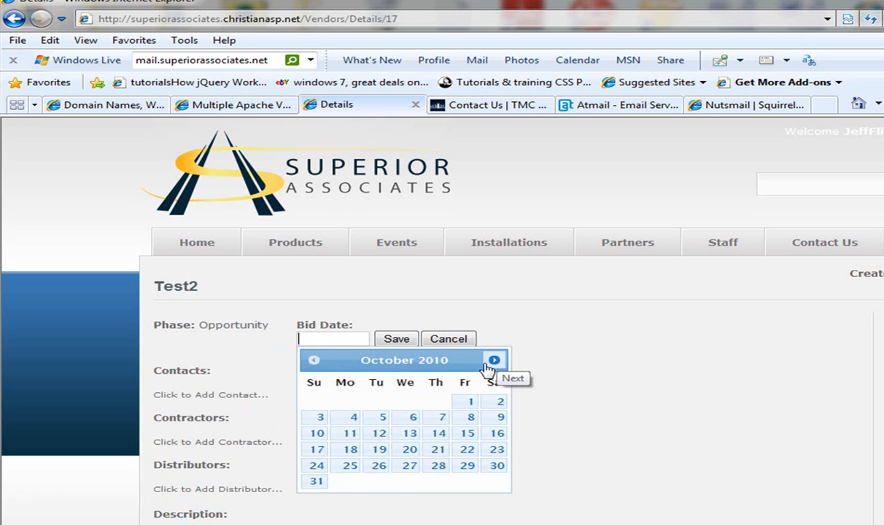
click(409, 417)
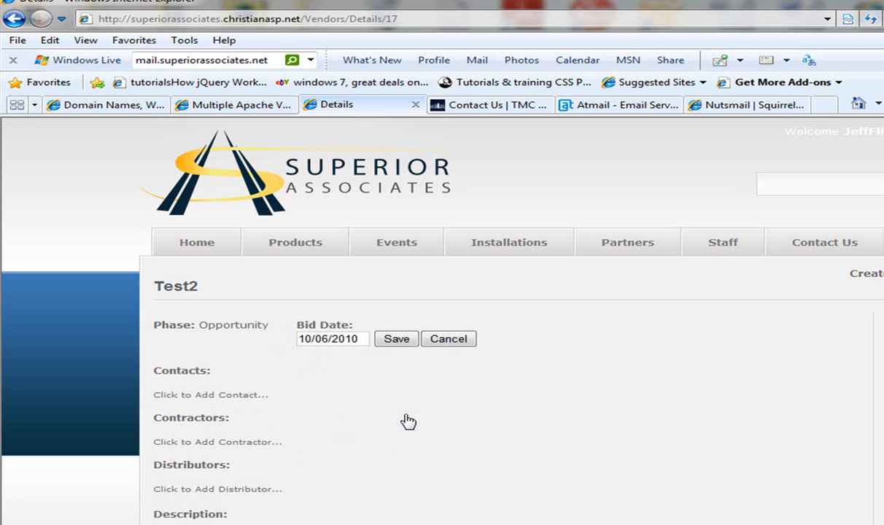
click(395, 341)
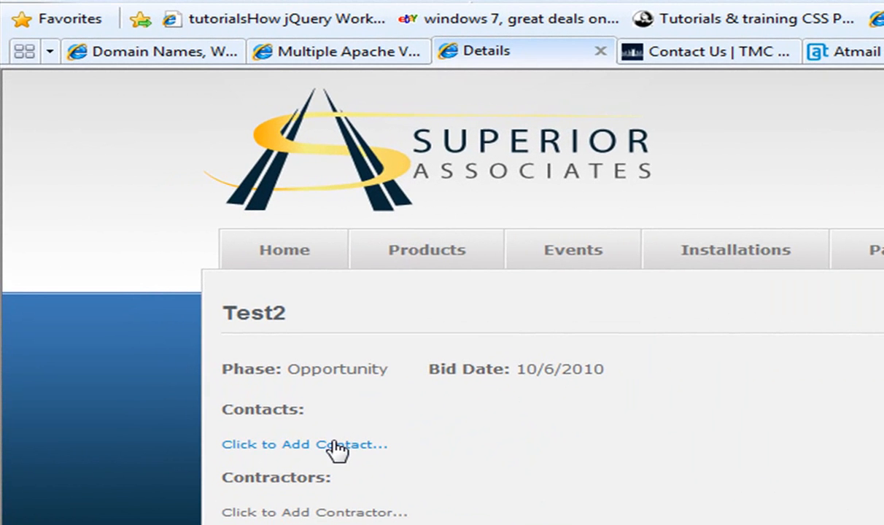
Step: Link an existing contact found by 'T' to Test2, then bring up the new-contact form
click(335, 446)
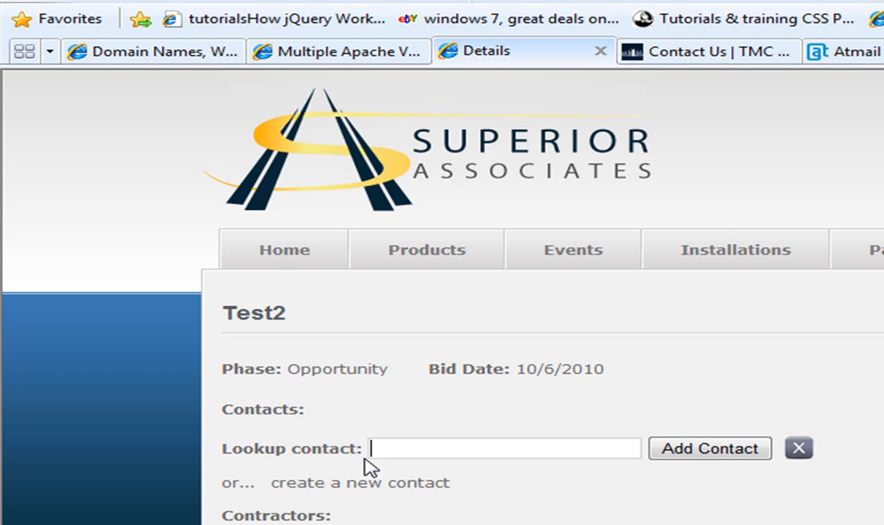
text(T)
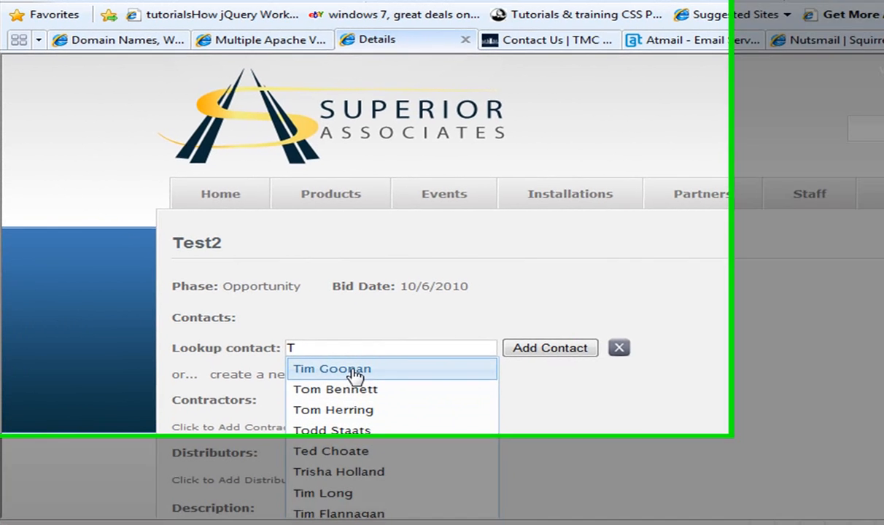
click(352, 373)
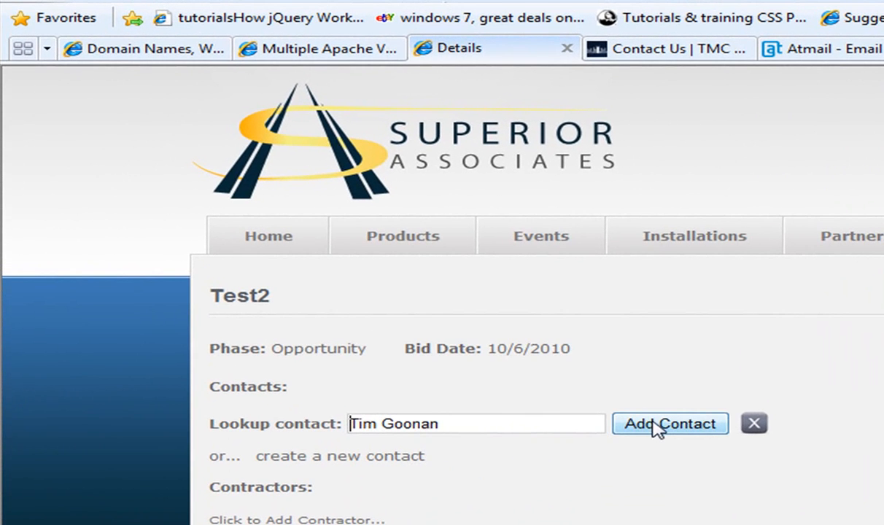
click(659, 429)
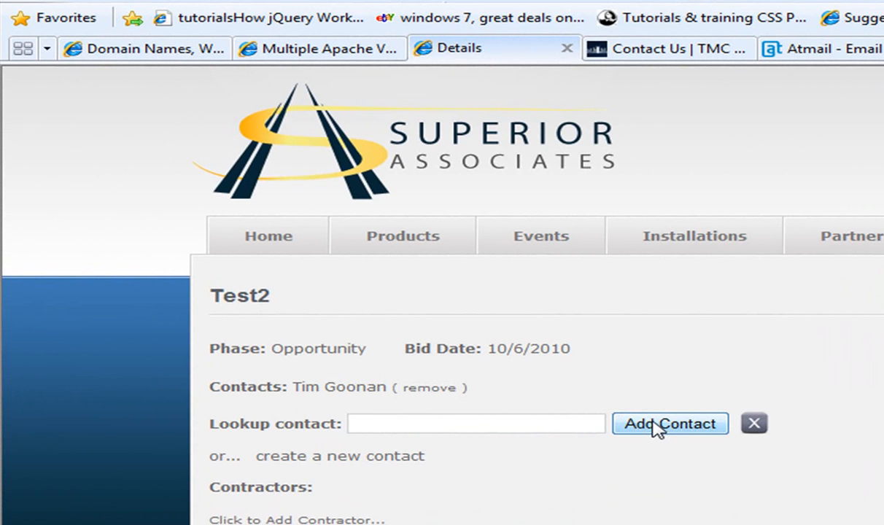
click(395, 458)
Step: Enter the contact name Test2 Test2, title President and division Cable
click(631, 219)
text(Test)
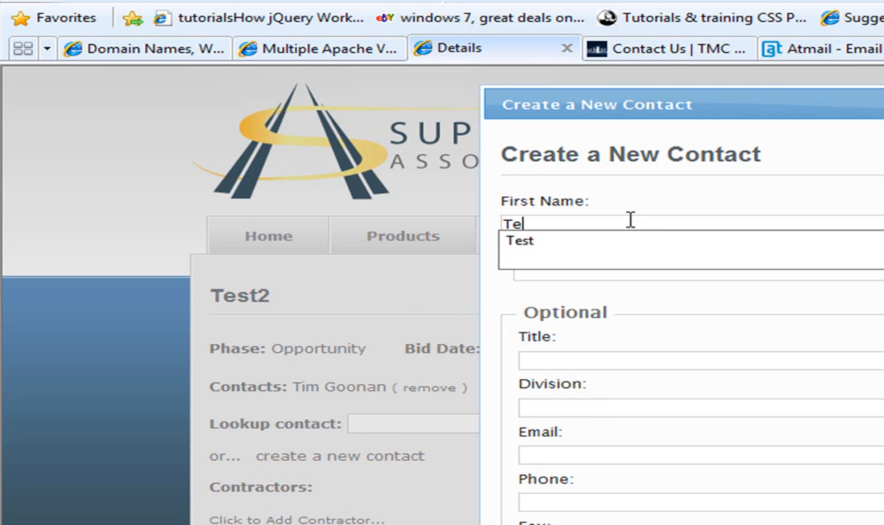
text(2)
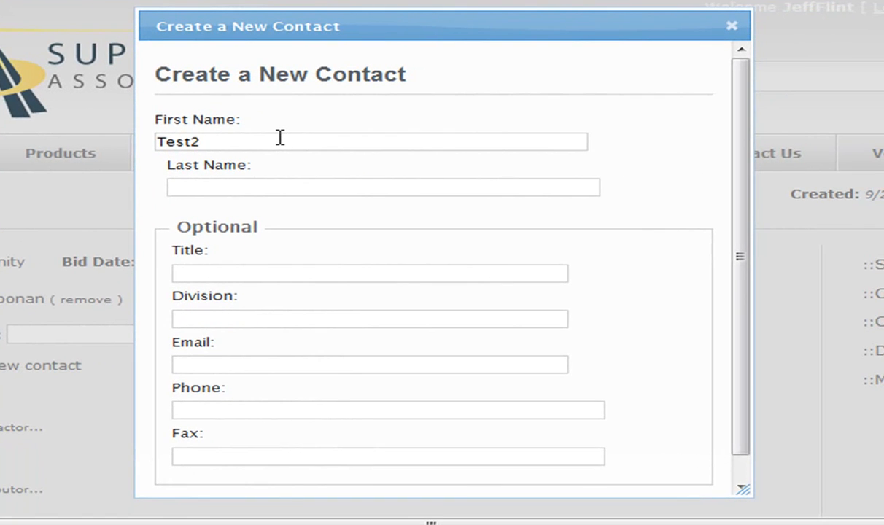
key(Tab)
text(Test2)
key(Tab)
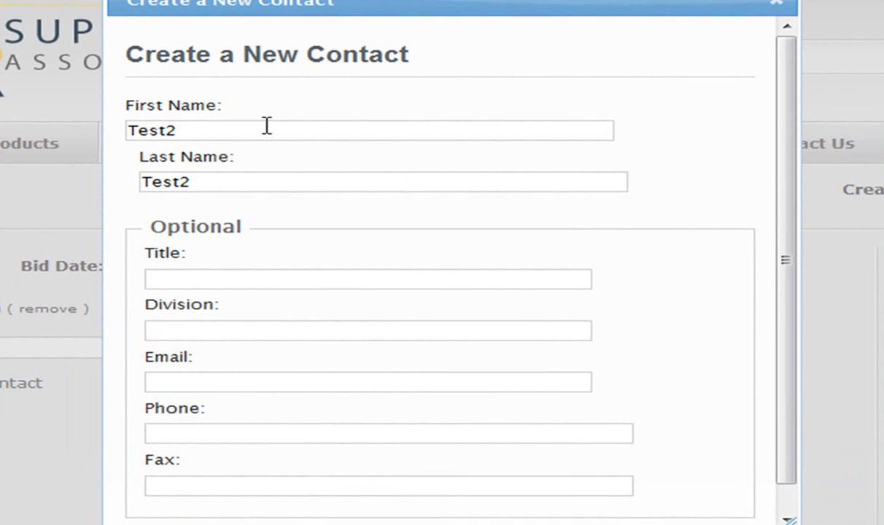
text(P)
key(Down)
key(Return)
key(Tab)
text(C)
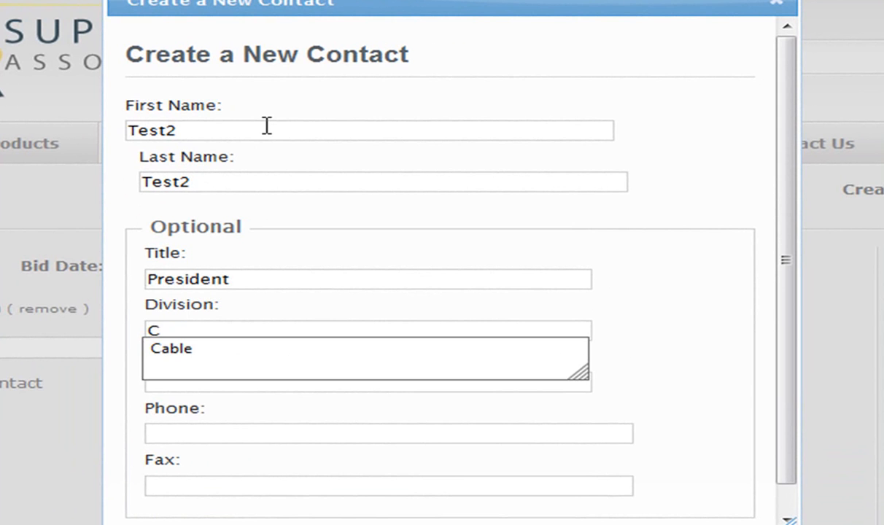
key(Down)
key(Return)
Step: Fill in the suggested e-mail and a 615 phone number, then create the contact
key(Tab)
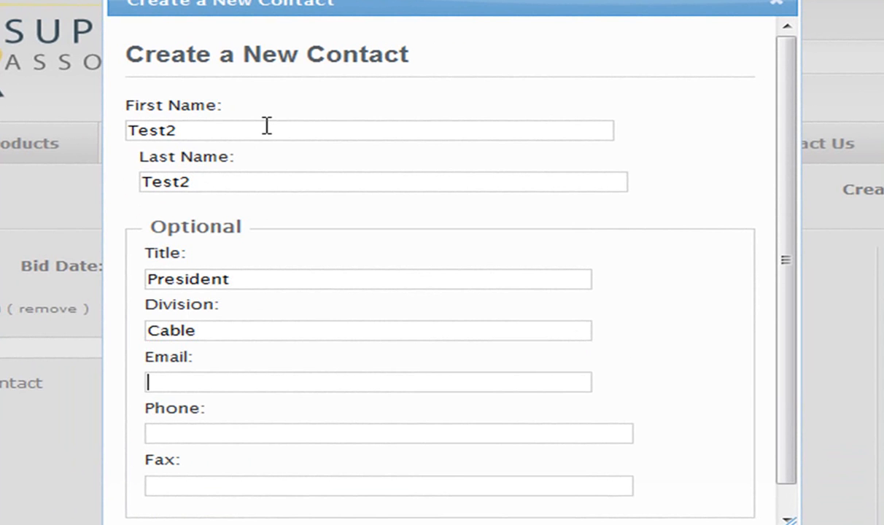
text(off)
key(Down)
key(Return)
key(Tab)
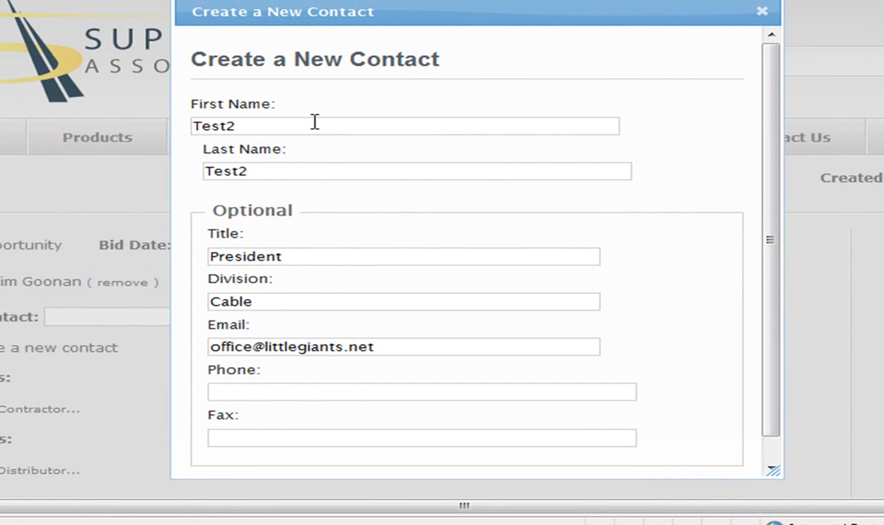
text(615)
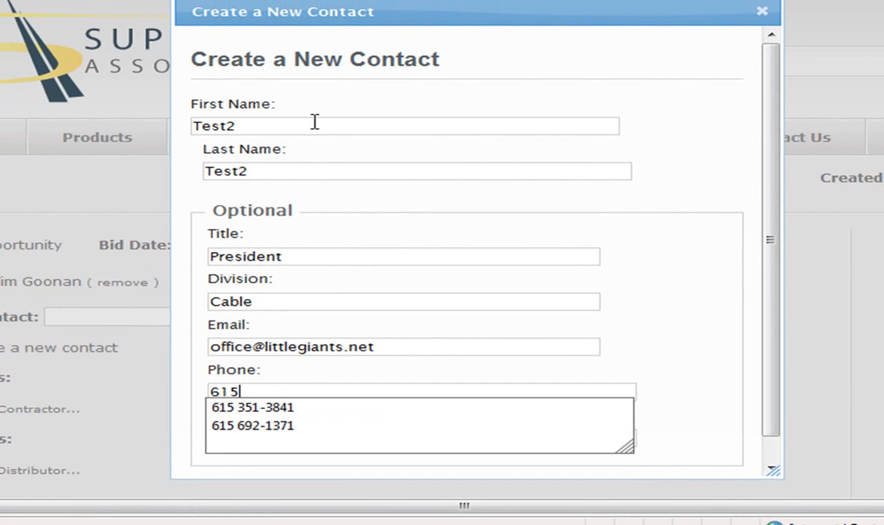
key(Down)
key(Down)
key(Return)
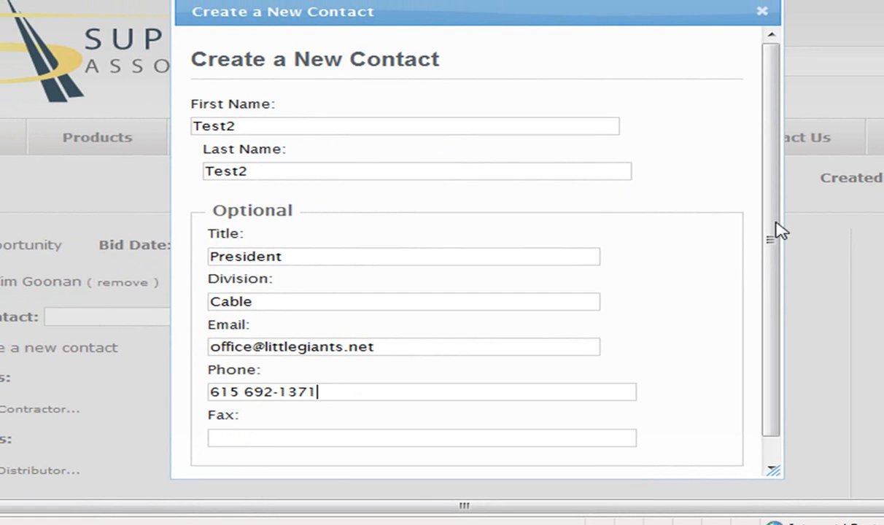
drag(771, 225, 772, 277)
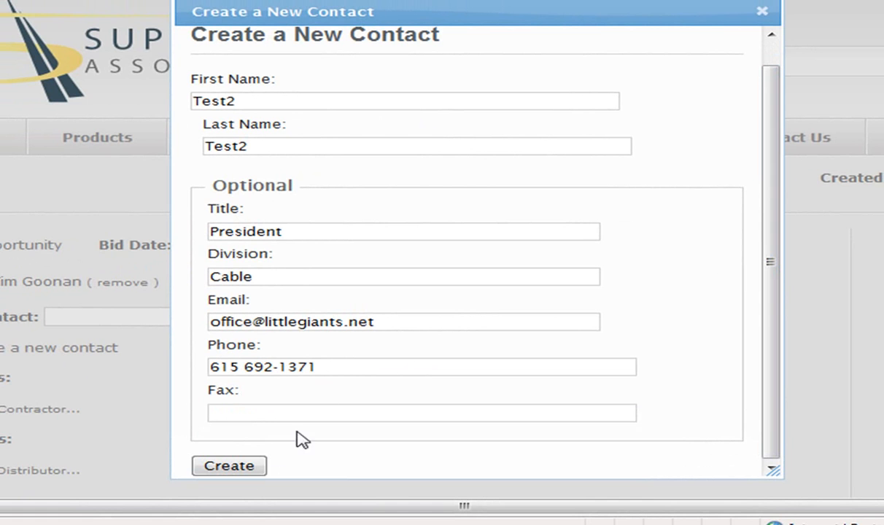
click(244, 467)
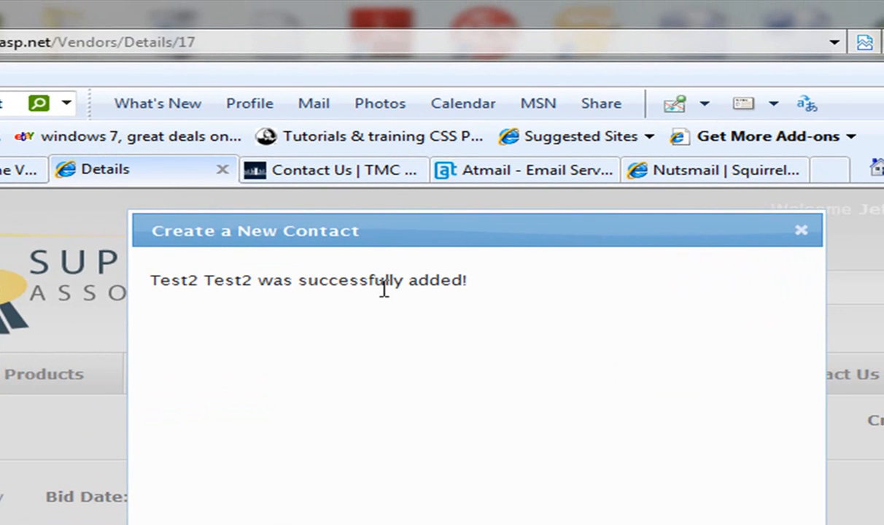
Step: Link the Test2 Test2 contact to the lead, then remove it again, keeping the original contact
click(800, 232)
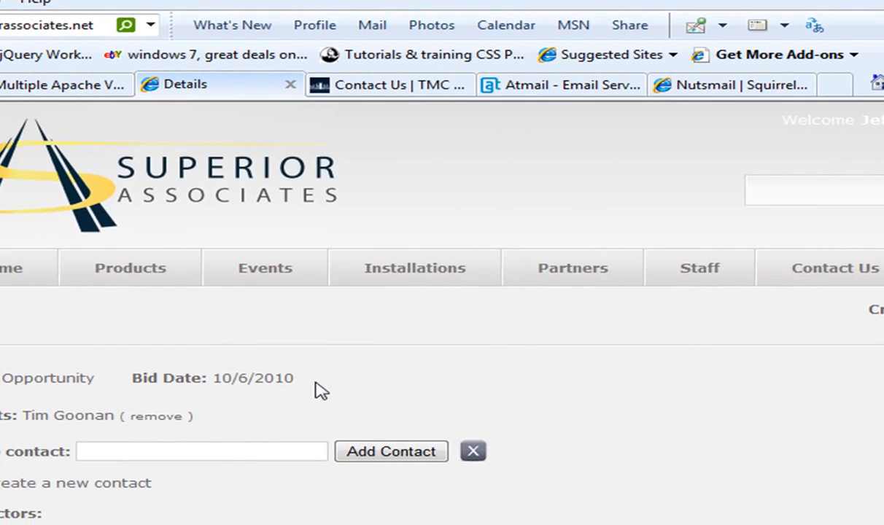
click(204, 479)
text(te)
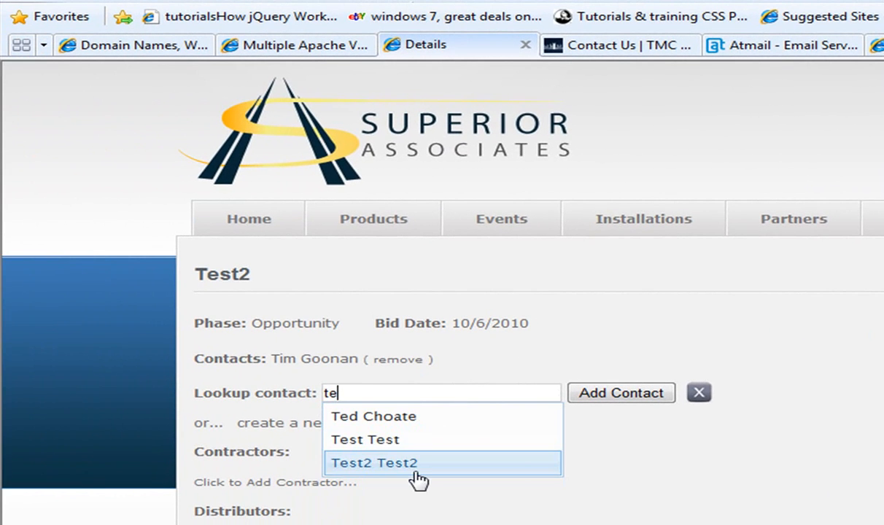
click(414, 464)
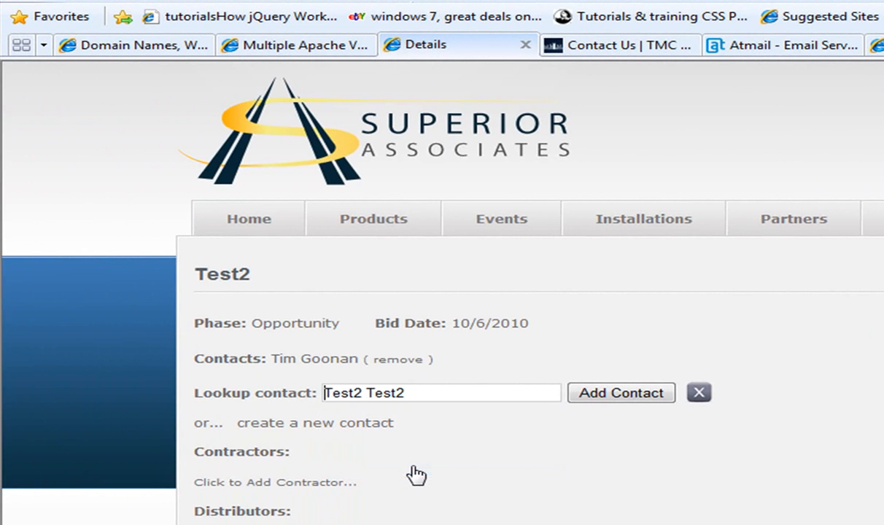
click(614, 396)
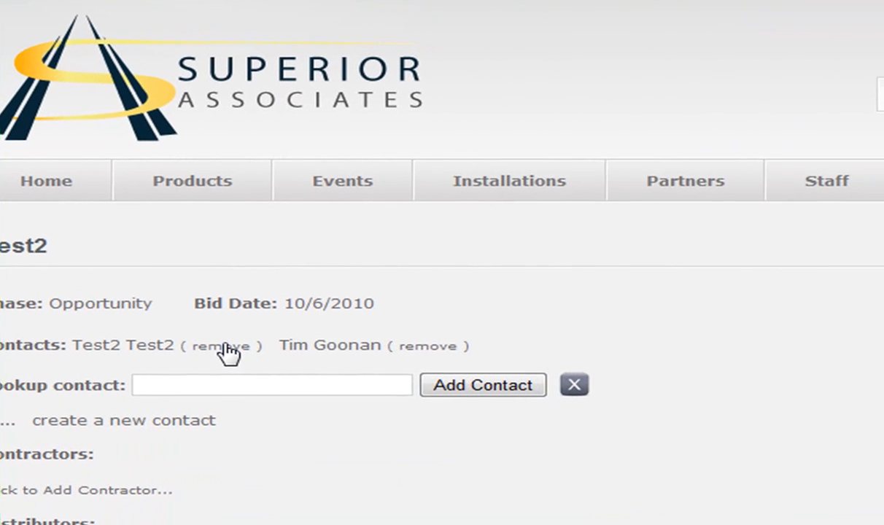
click(402, 360)
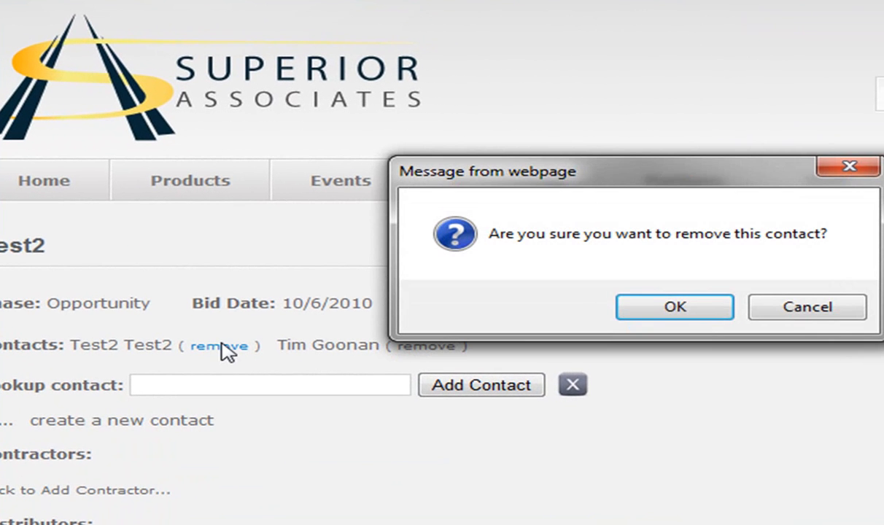
click(674, 310)
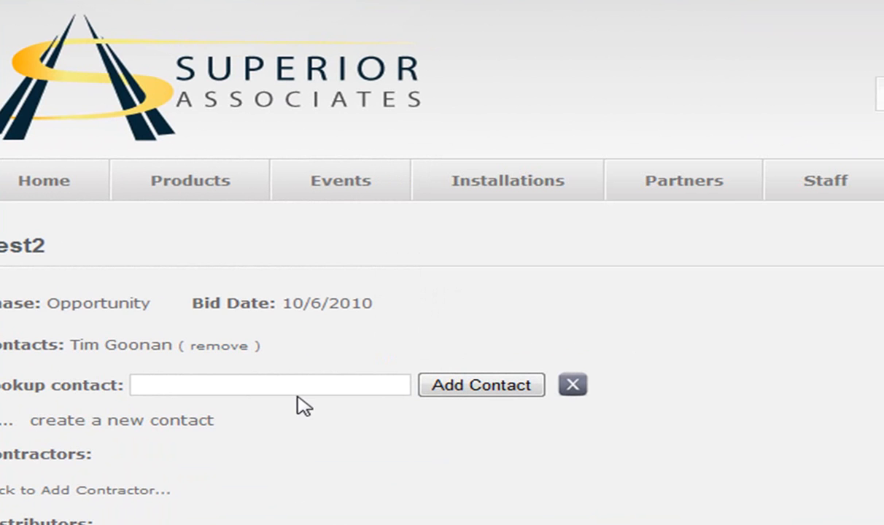
Step: Search 'li' and attach the Little Giants contractor to the Test2 lead
click(114, 491)
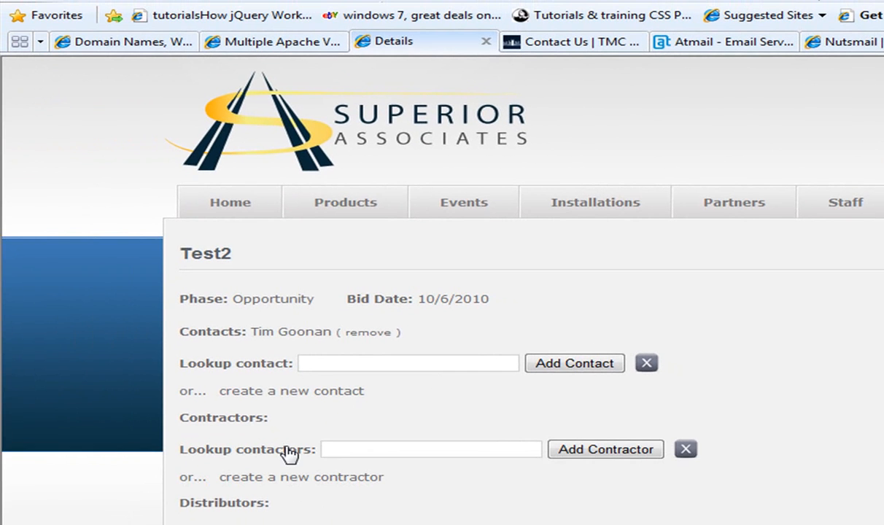
click(355, 447)
text(li)
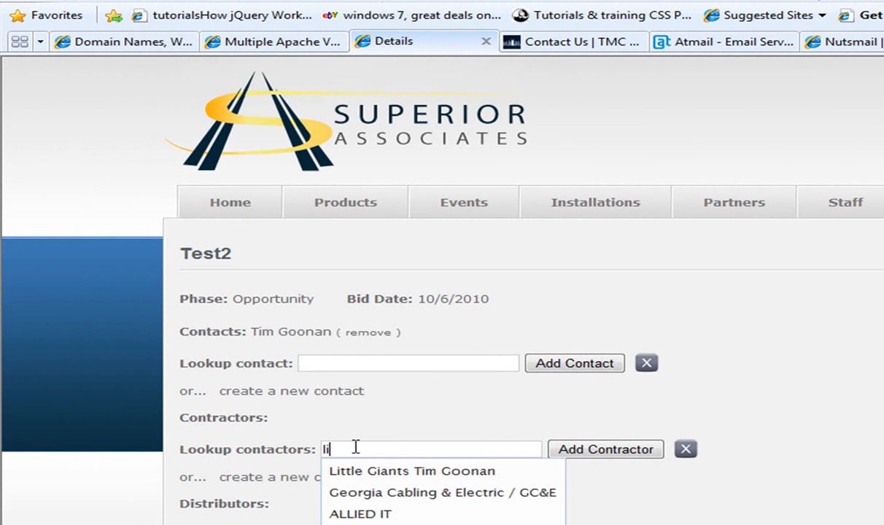
click(385, 473)
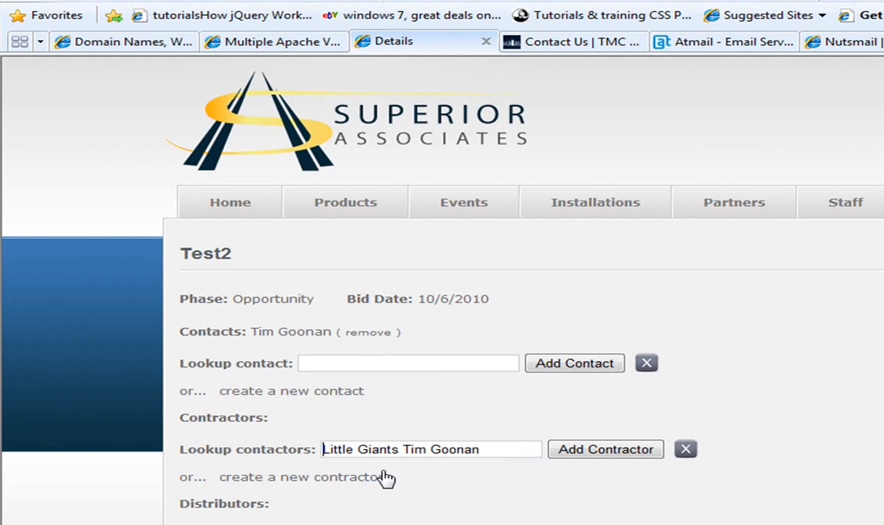
click(584, 454)
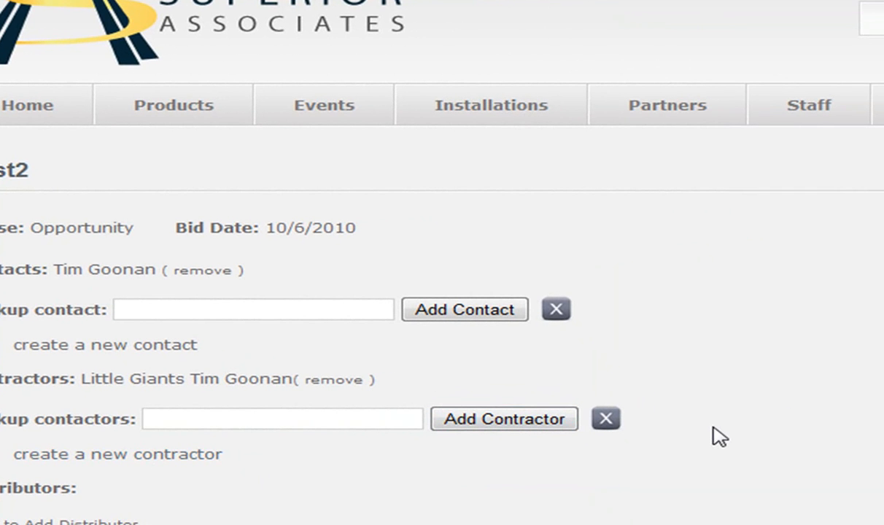
key(Tab)
click(714, 428)
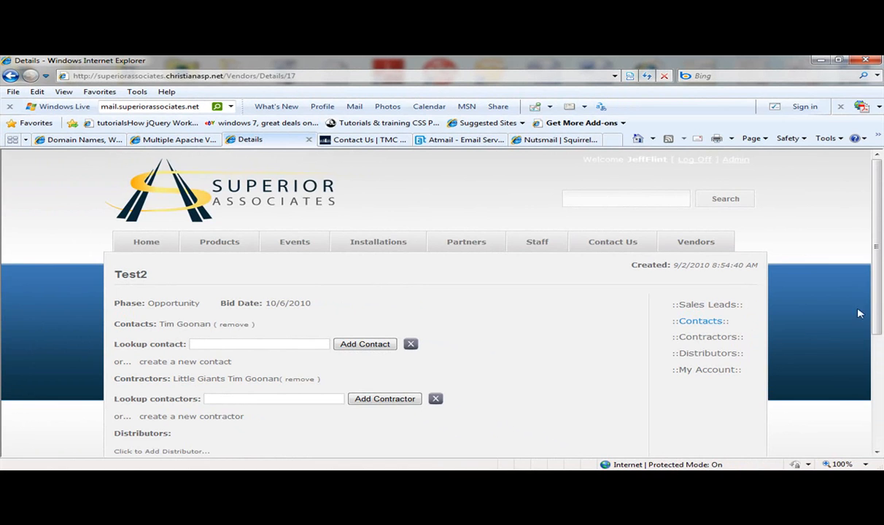
scroll(831, 288, down, 3)
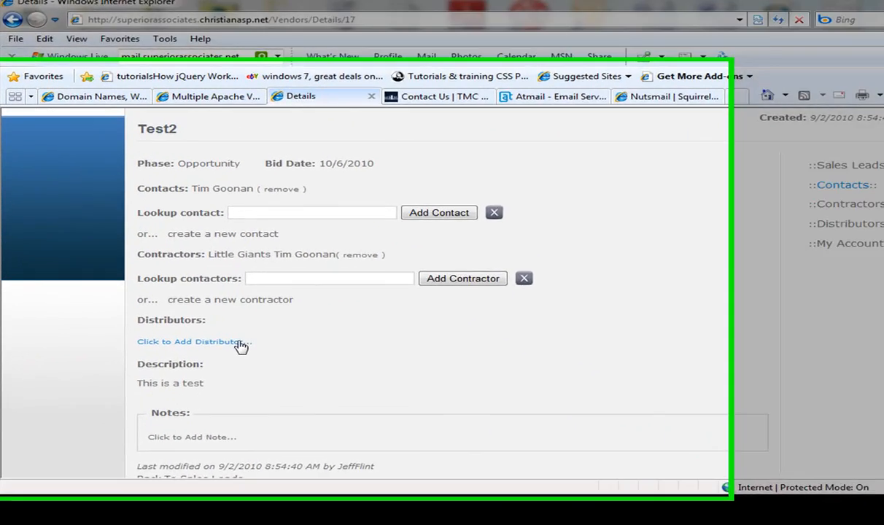
Step: Search 'gr' and attach Graybar/ Nashville as Test2's distributor
click(199, 344)
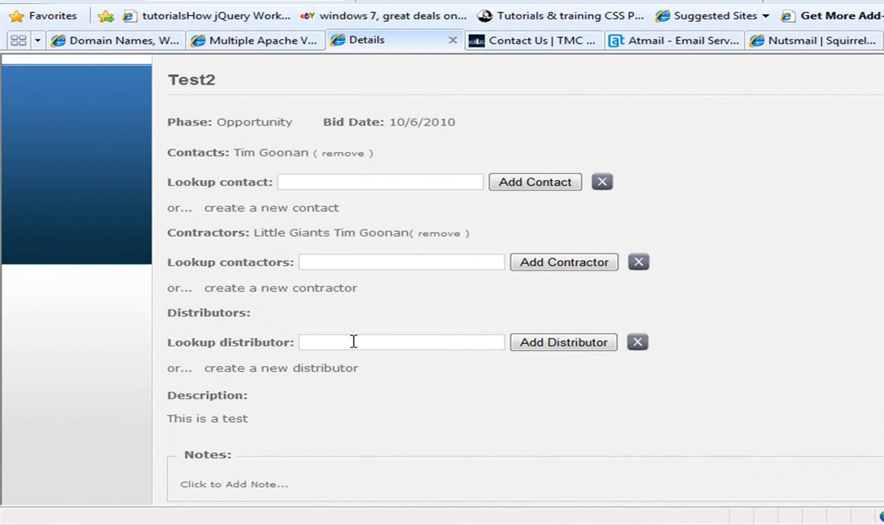
text(gr)
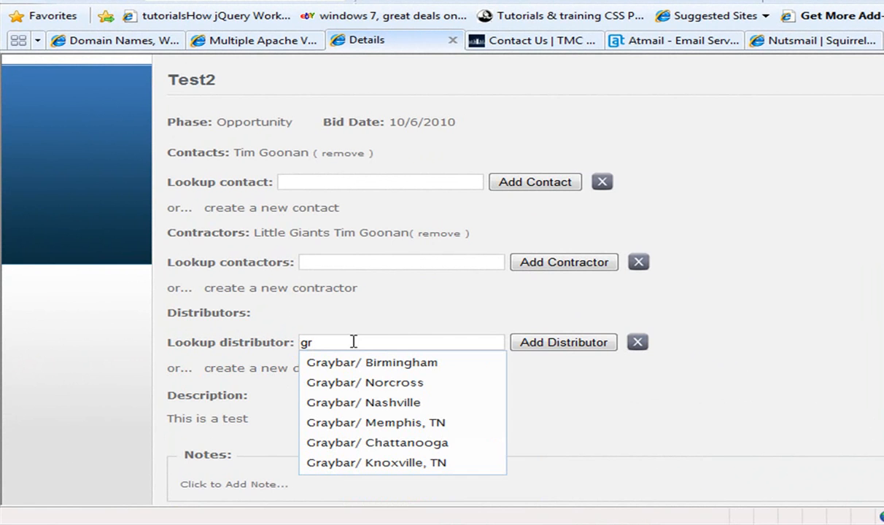
click(363, 403)
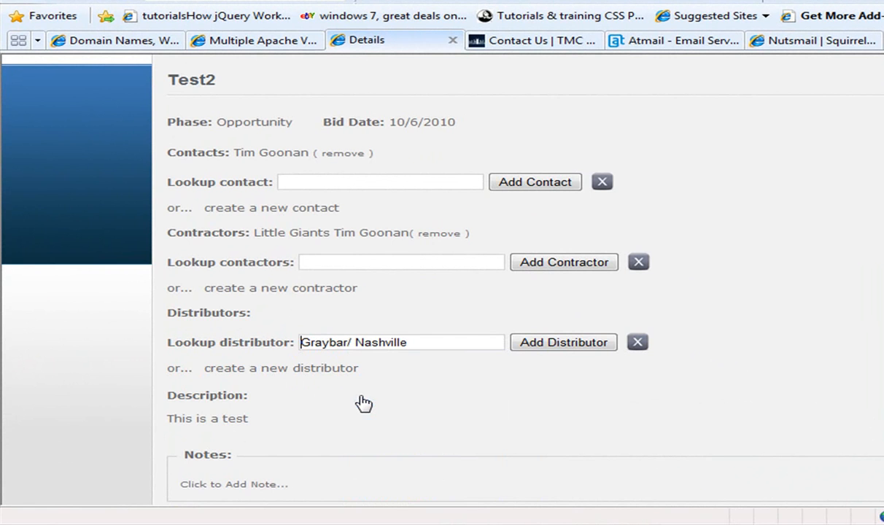
click(538, 351)
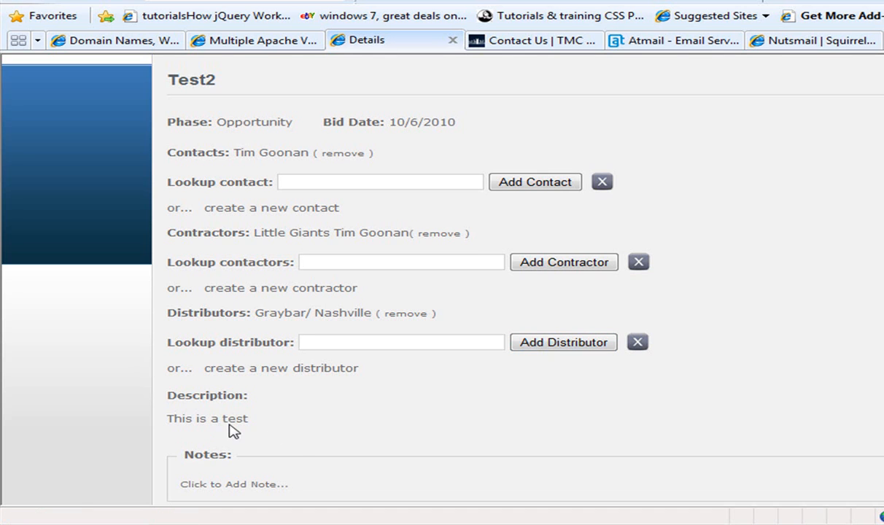
Step: Write the note 'This is a note...' on Test2 and save it
click(235, 485)
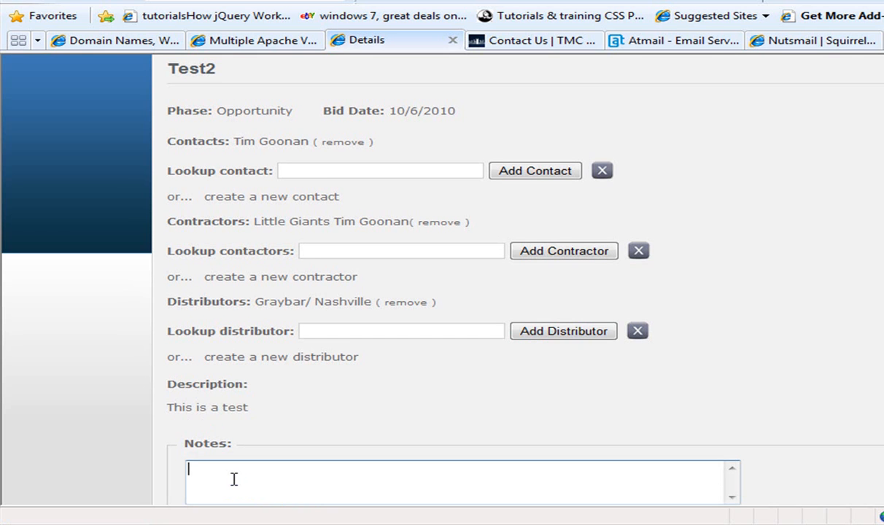
text(This is aanote)
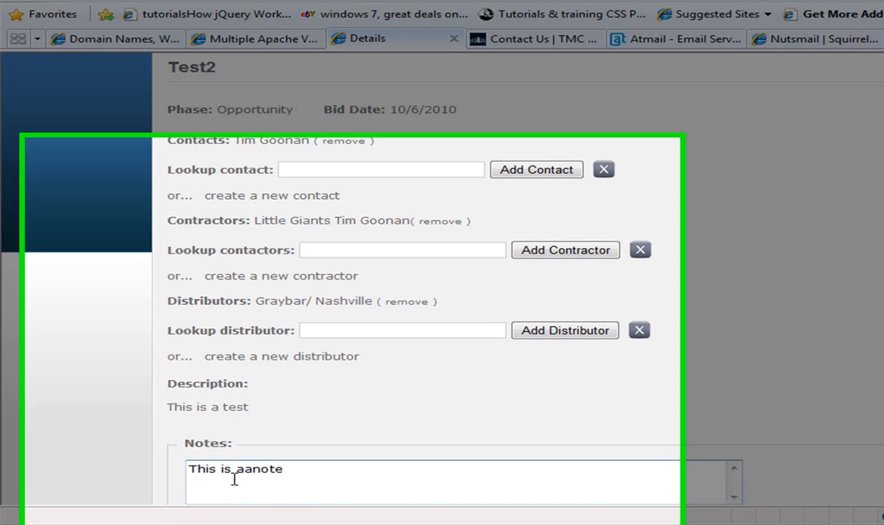
key(BackSpace)
key(BackSpace)
key(BackSpace)
key(BackSpace)
key(BackSpace)
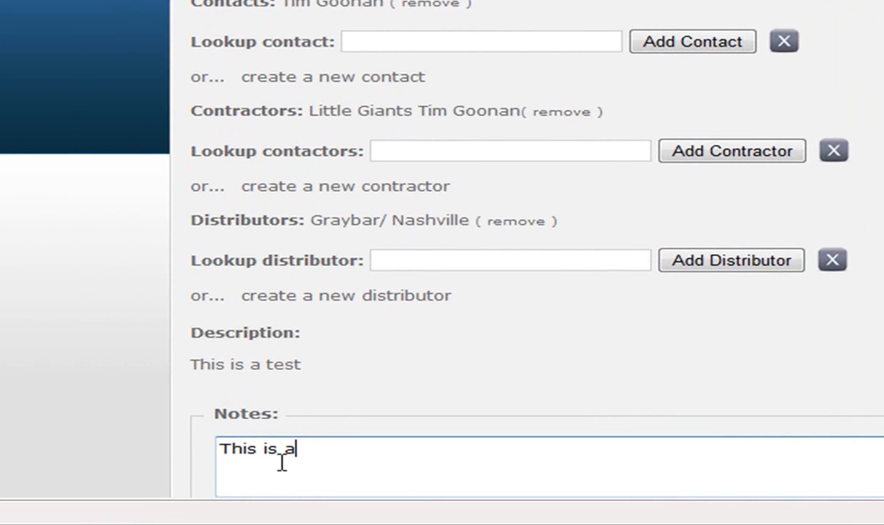
text(note)
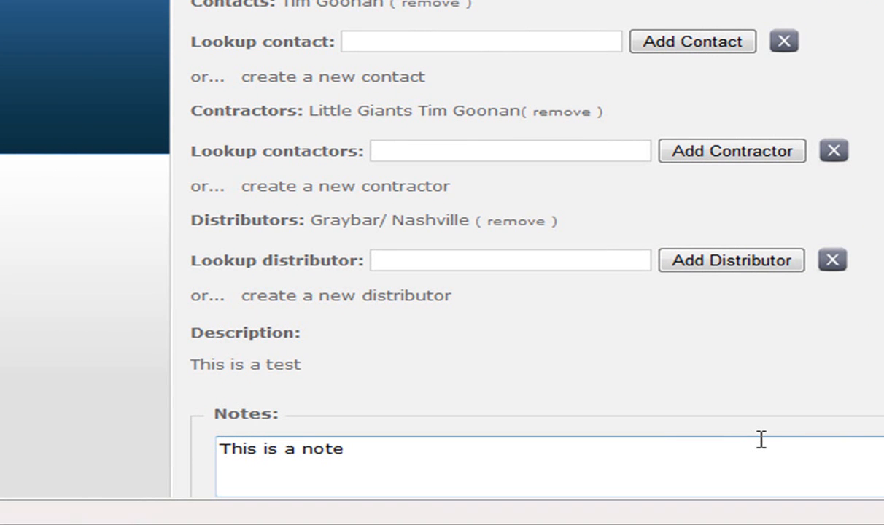
text(...)
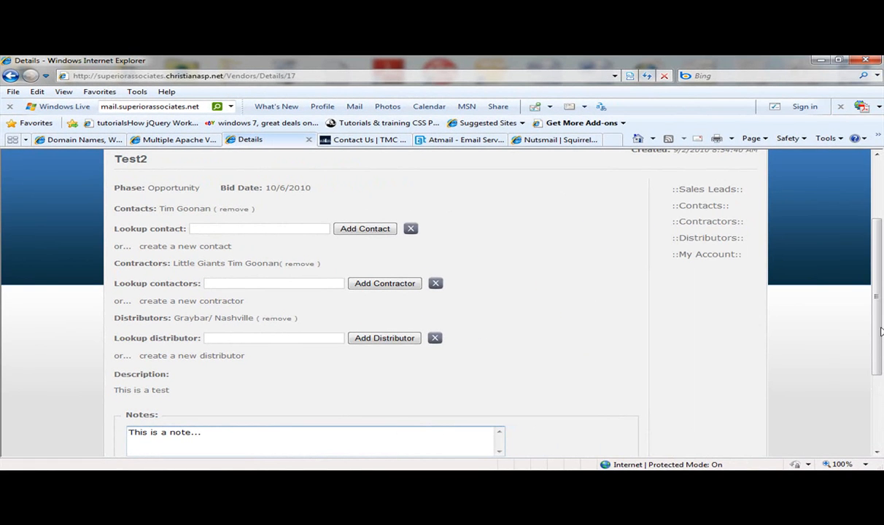
scroll(875, 336, down, 2)
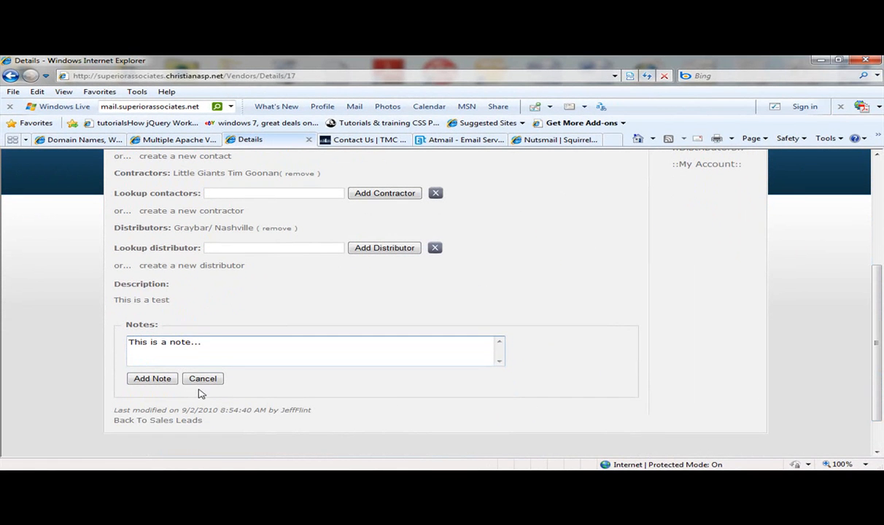
click(168, 379)
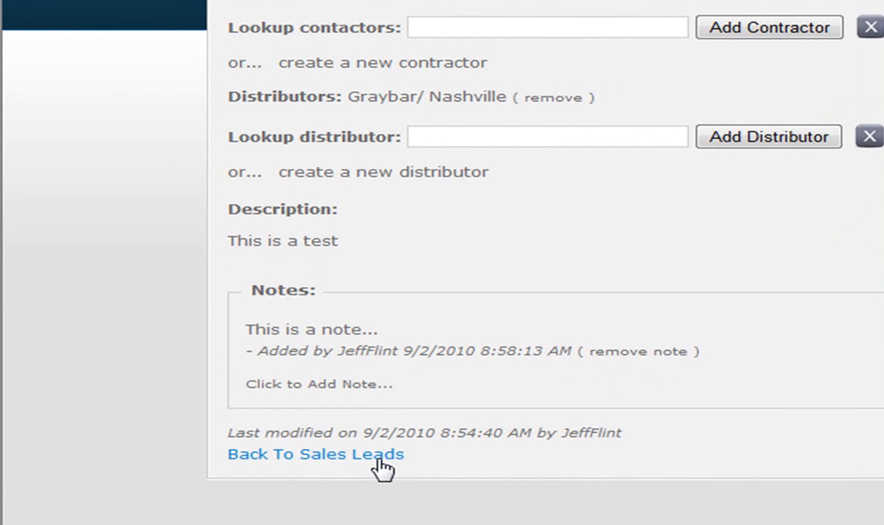
Step: From the Sales Leads list, delete the old Test lead and confirm the deletion
click(378, 457)
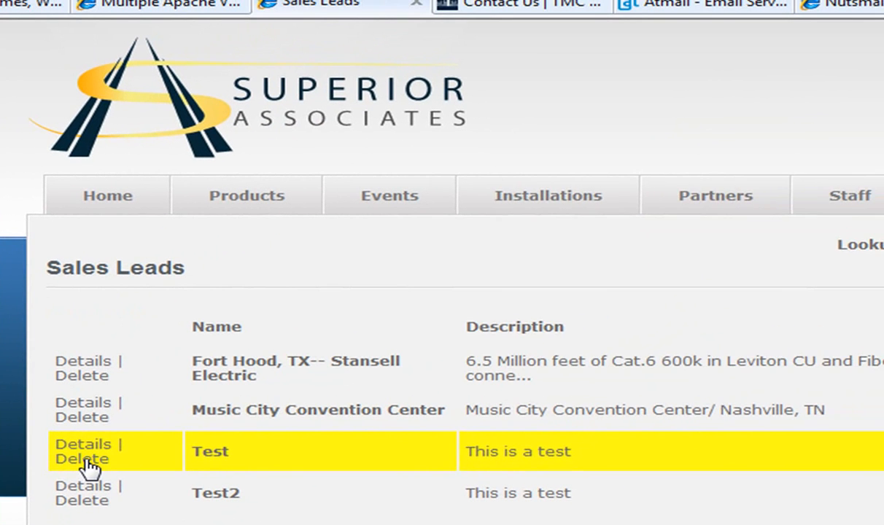
click(84, 461)
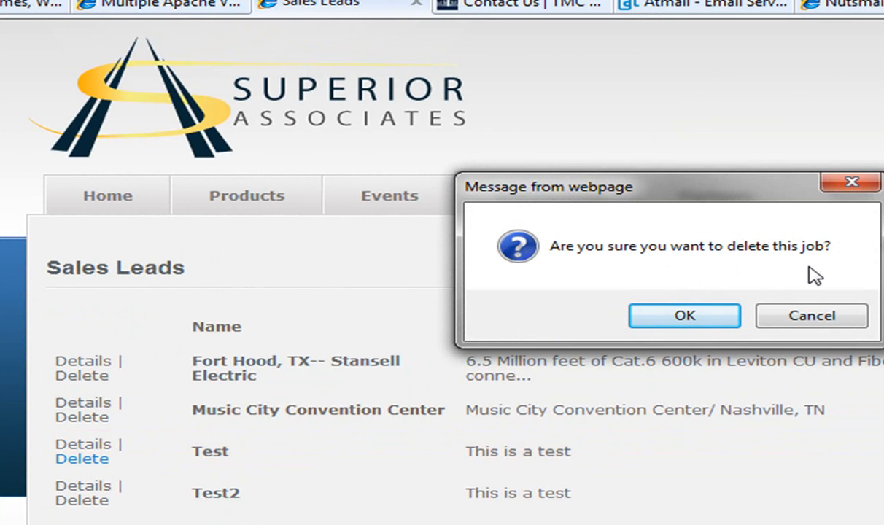
click(704, 320)
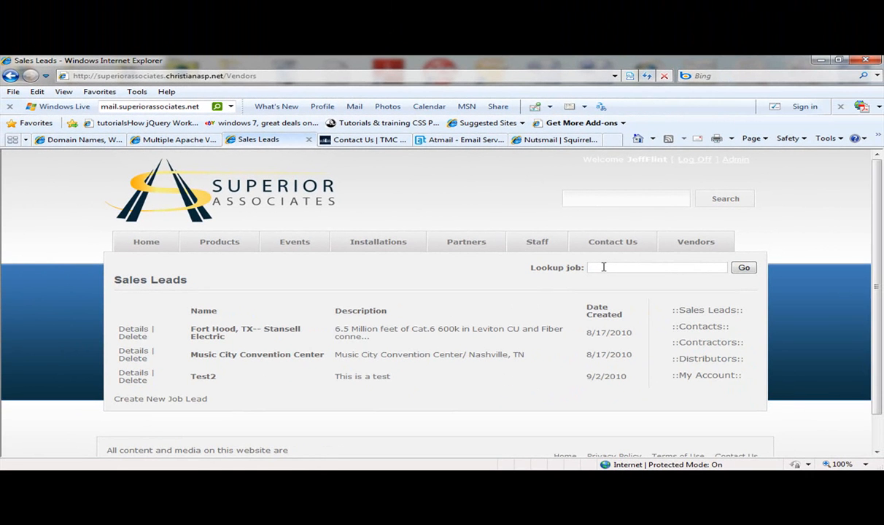
Step: Look up Music City Convention Center in the job lookup box and open its lead details
text(te)
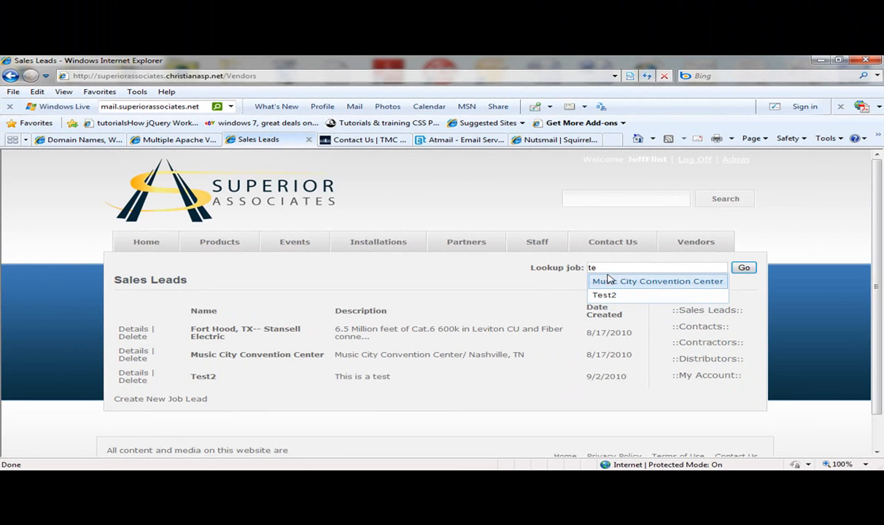
key(BackSpace)
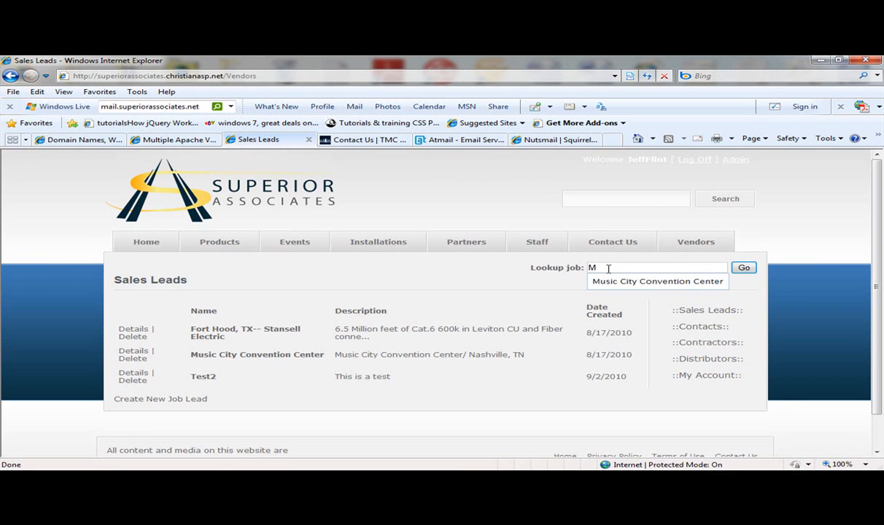
click(657, 284)
click(744, 268)
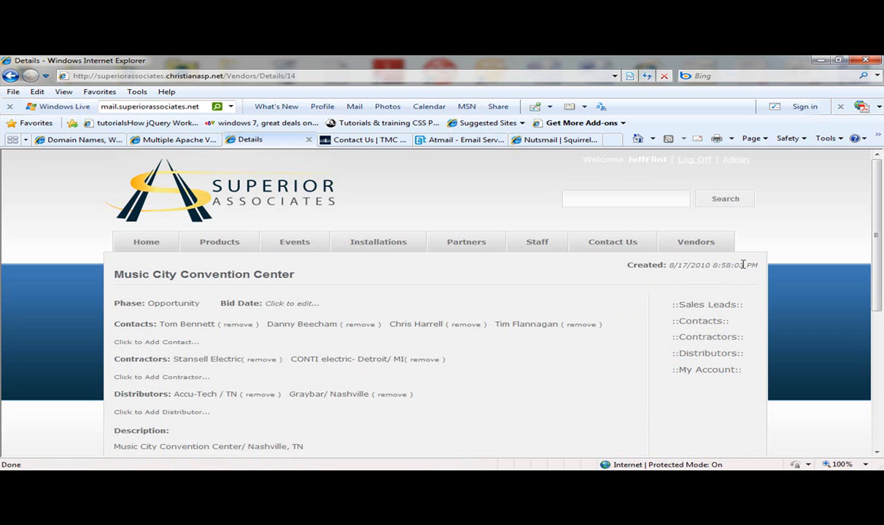
drag(879, 276, 879, 312)
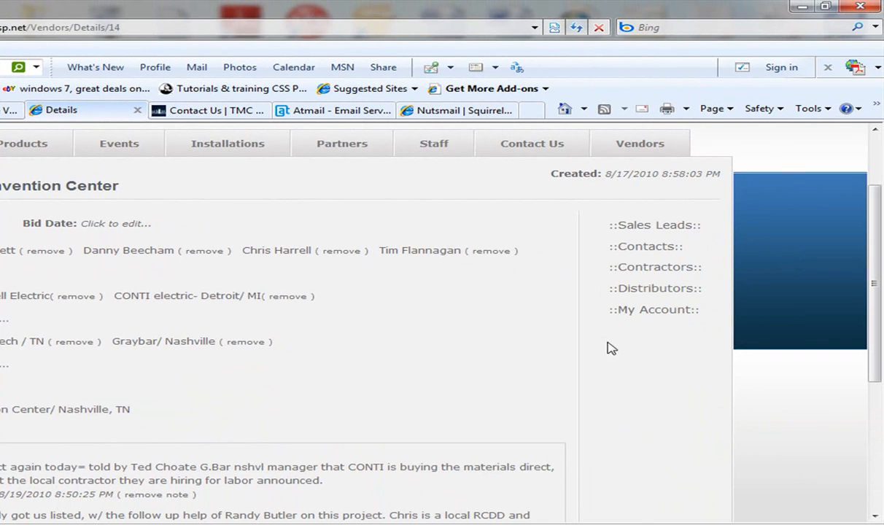
scroll(813, 321, up, 3)
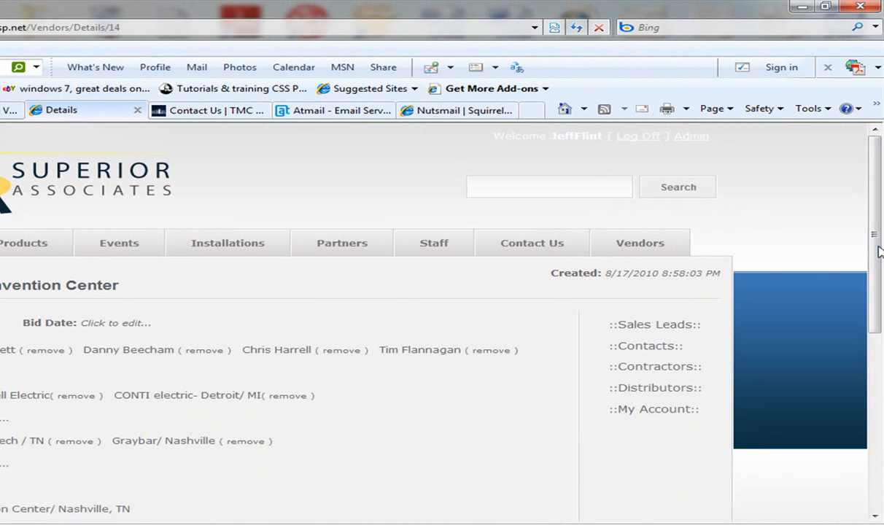
click(645, 349)
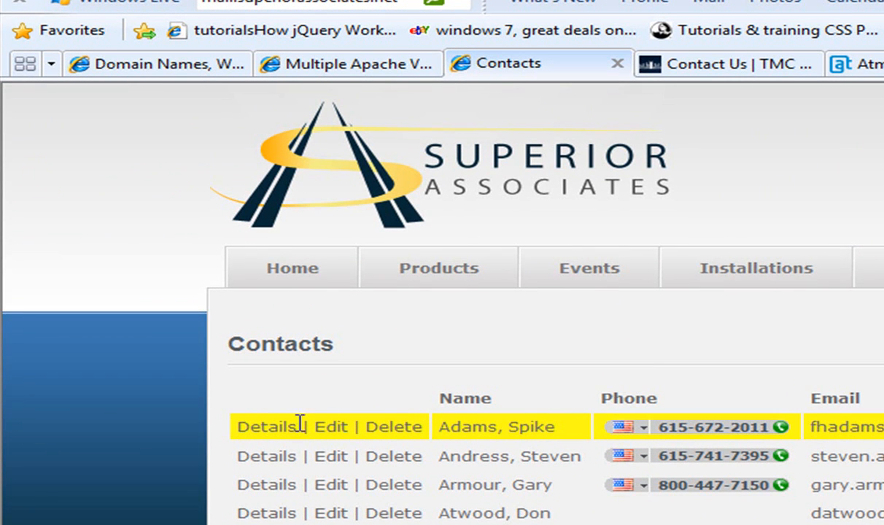
click(267, 428)
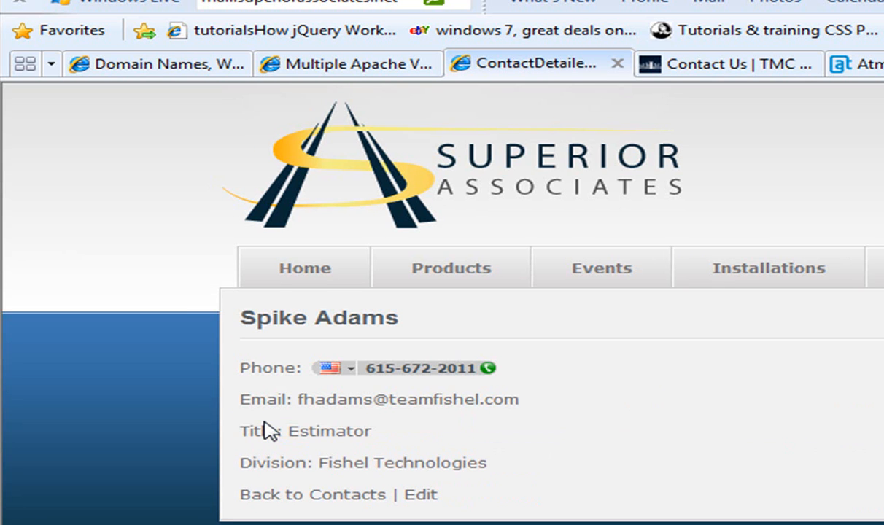
click(421, 496)
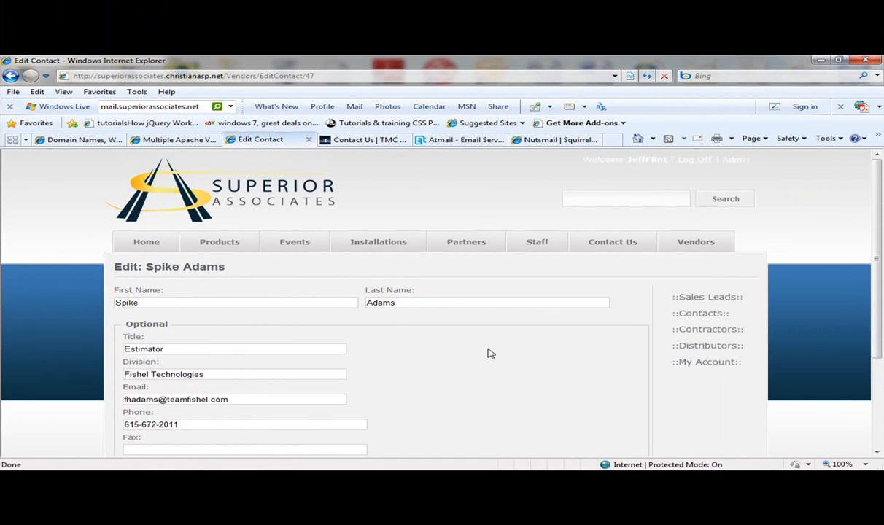
drag(877, 320, 879, 377)
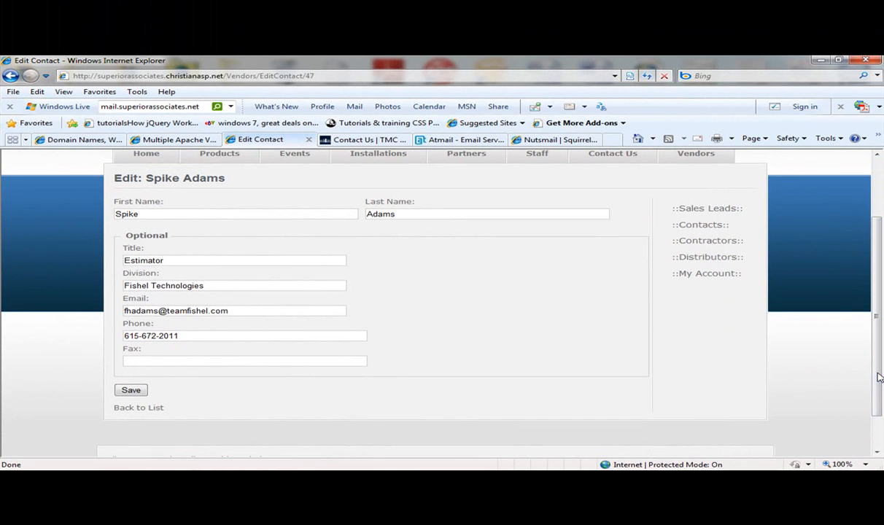
click(154, 408)
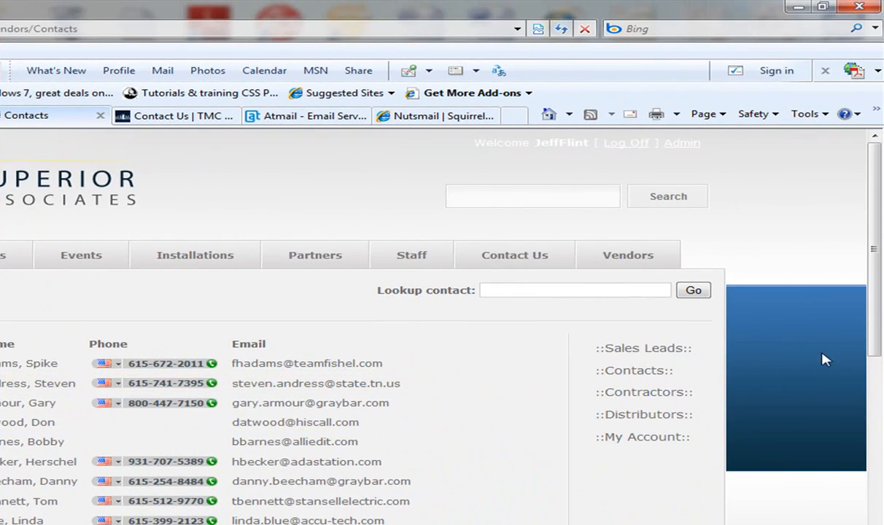
drag(875, 272, 872, 414)
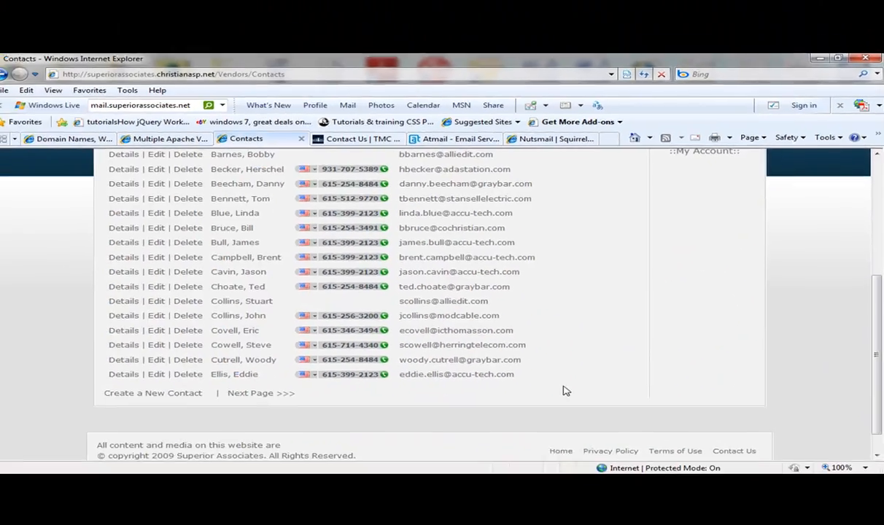
click(187, 391)
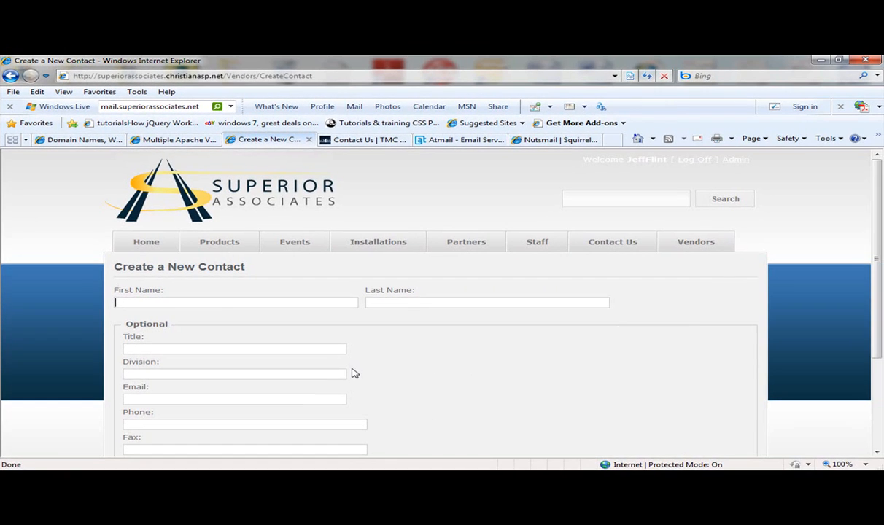
scroll(860, 340, down, 2)
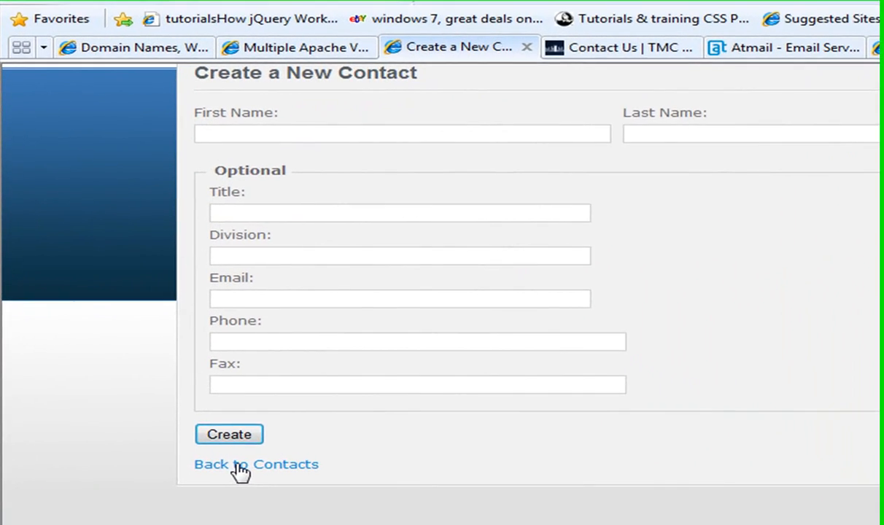
click(139, 384)
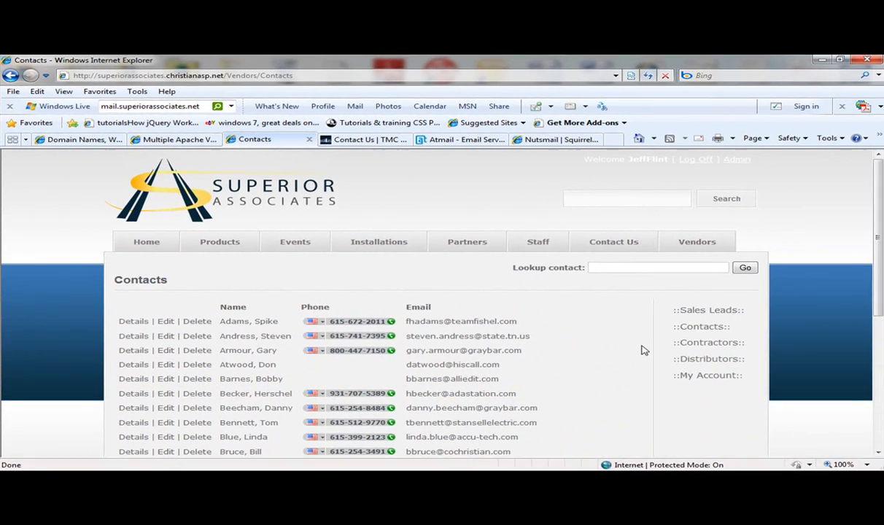
click(624, 268)
text(tim)
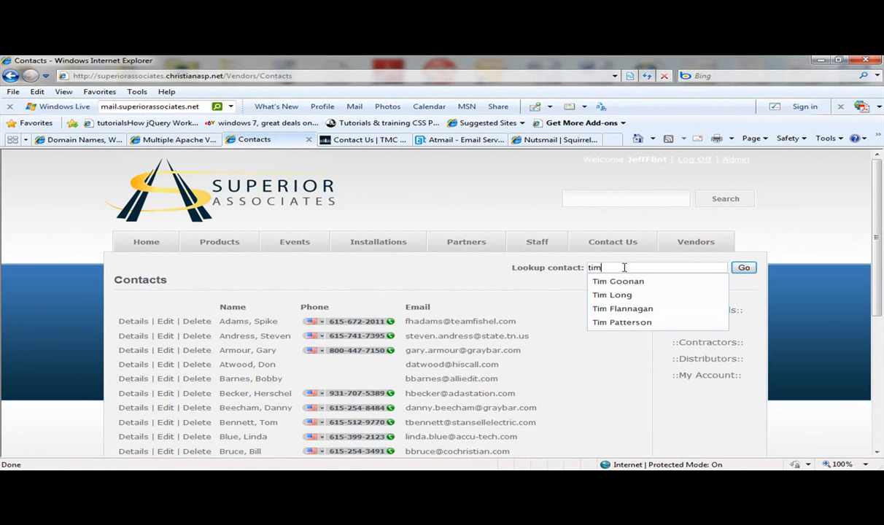
click(629, 283)
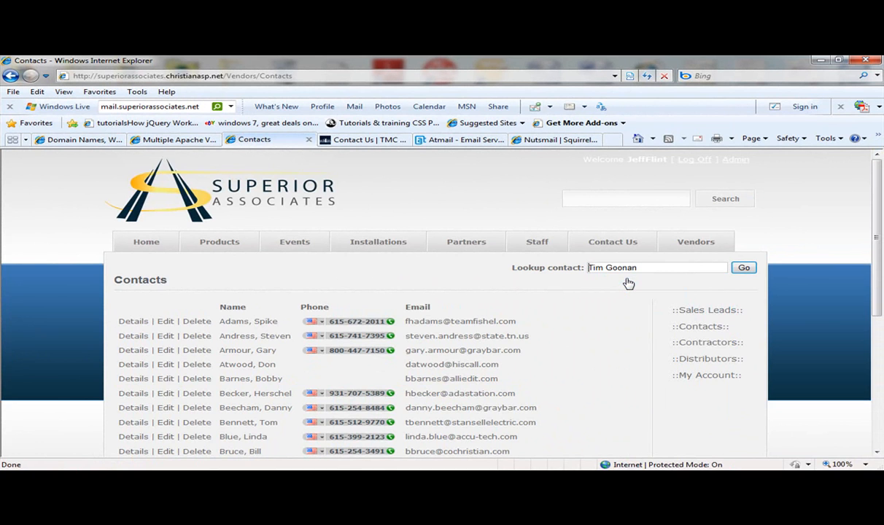
click(743, 269)
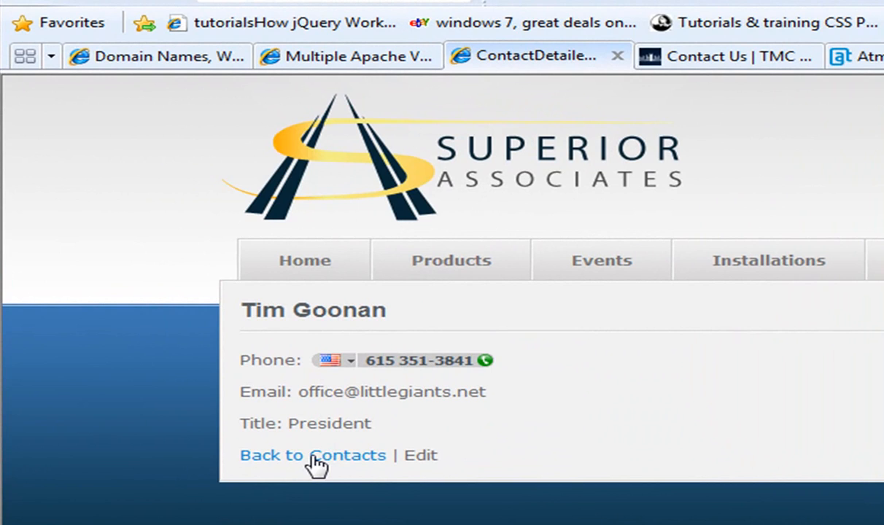
click(317, 456)
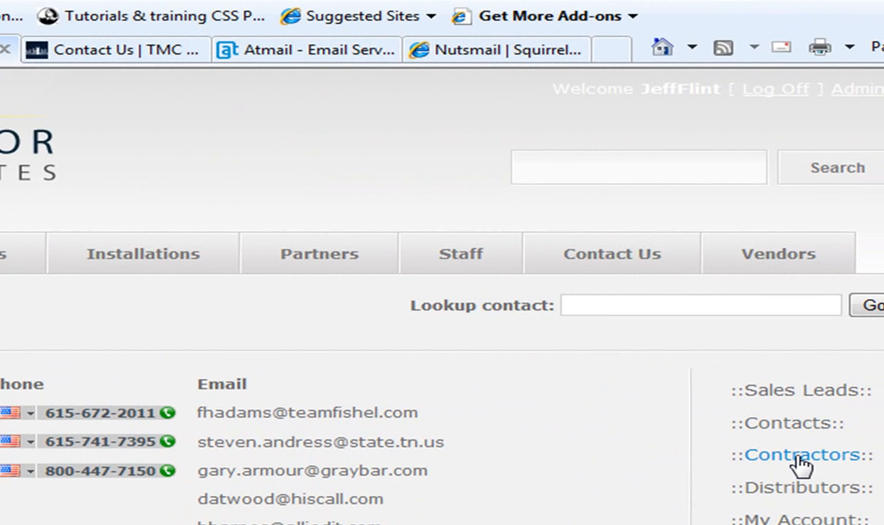
Step: Open the Contractors list and view the ALLIED IT contractor's details
click(801, 456)
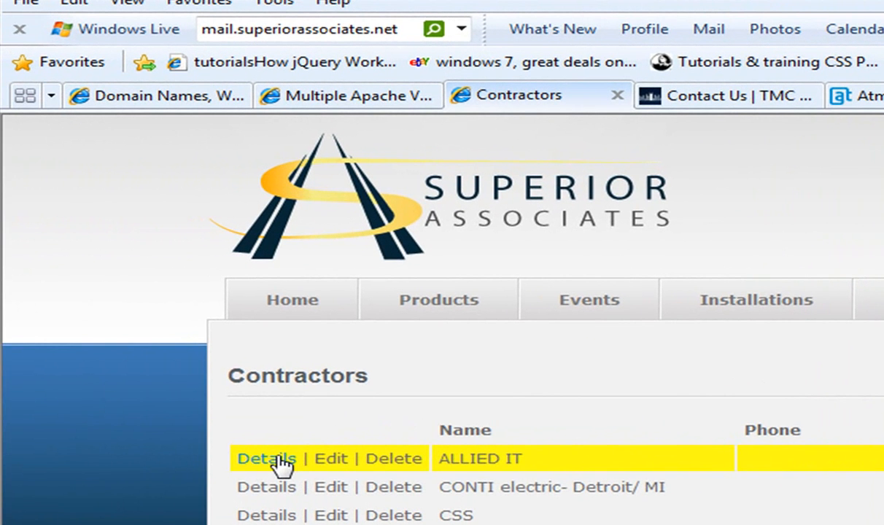
click(278, 456)
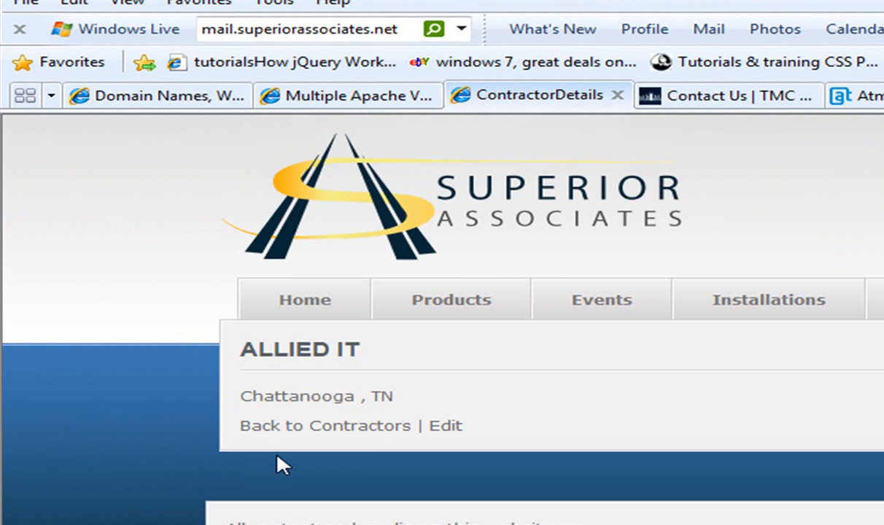
click(369, 429)
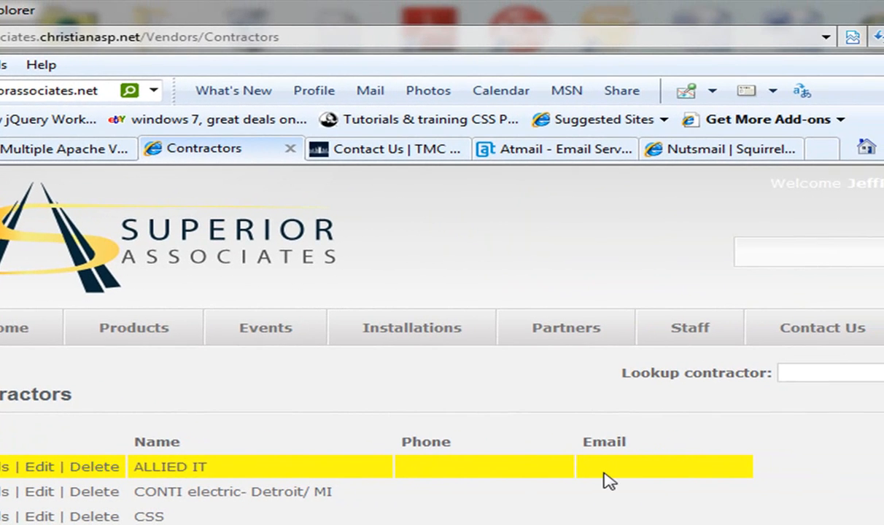
Step: Look up the Little Giants contractor, view its details, then return to Contractors
click(805, 377)
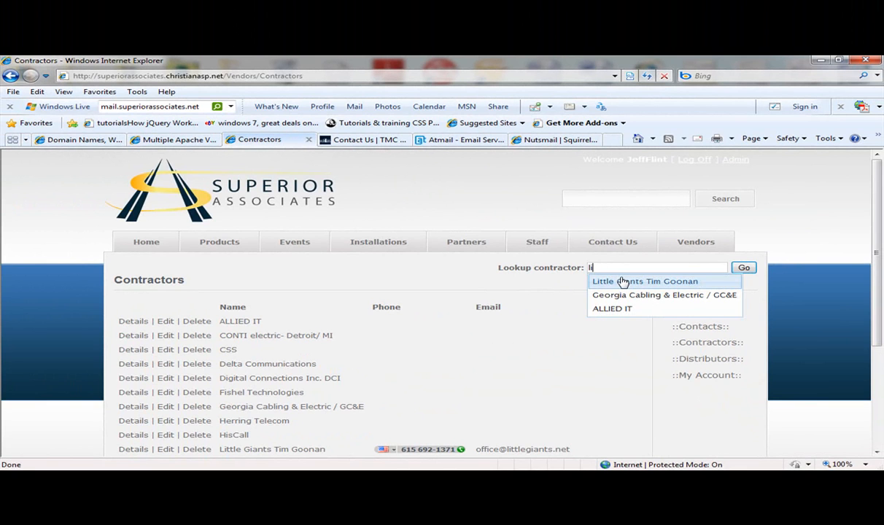
click(624, 281)
click(744, 268)
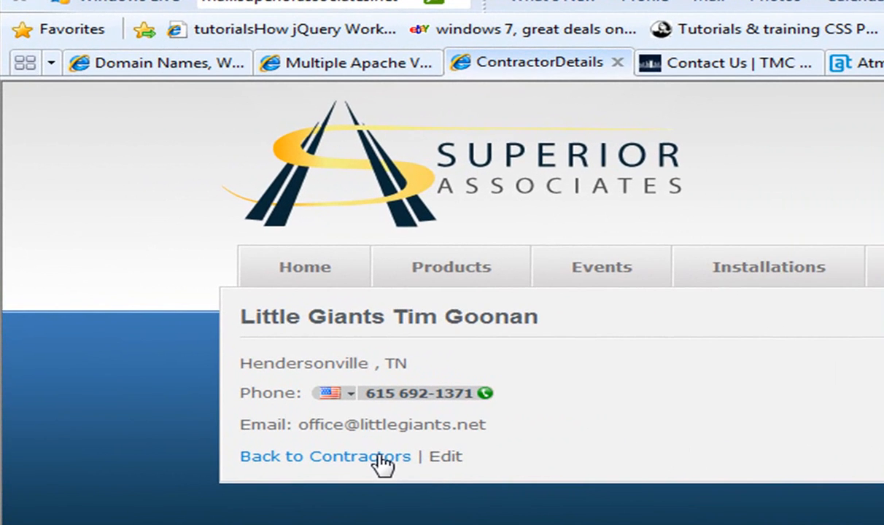
click(394, 465)
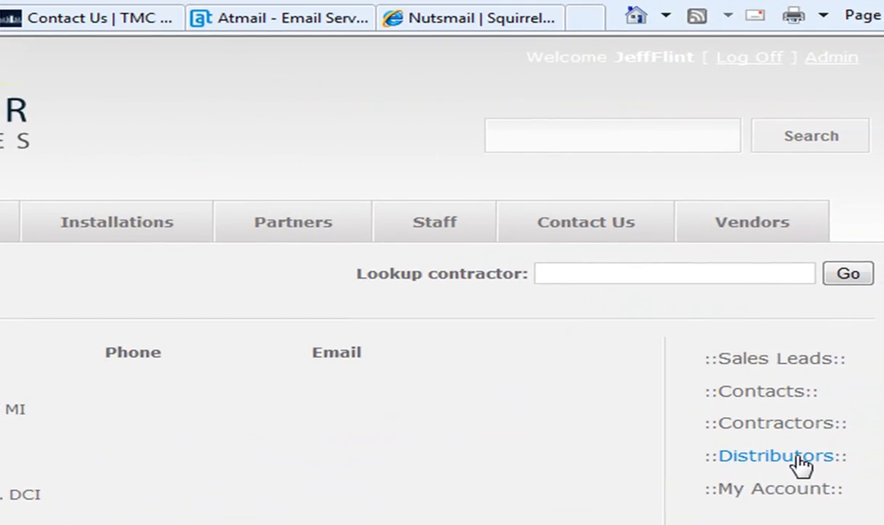
Step: Open Distributors and view, then open without changes, the Accu-Tech / Georgia details and edit form
click(801, 465)
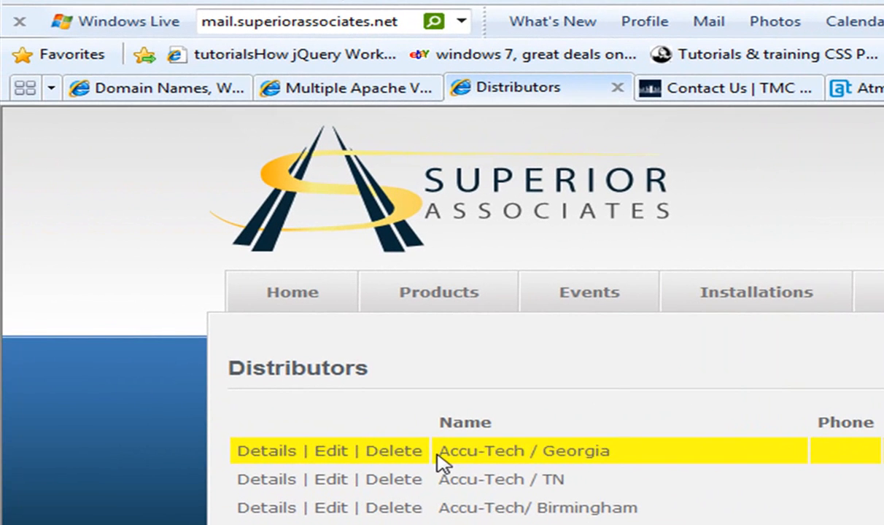
click(270, 452)
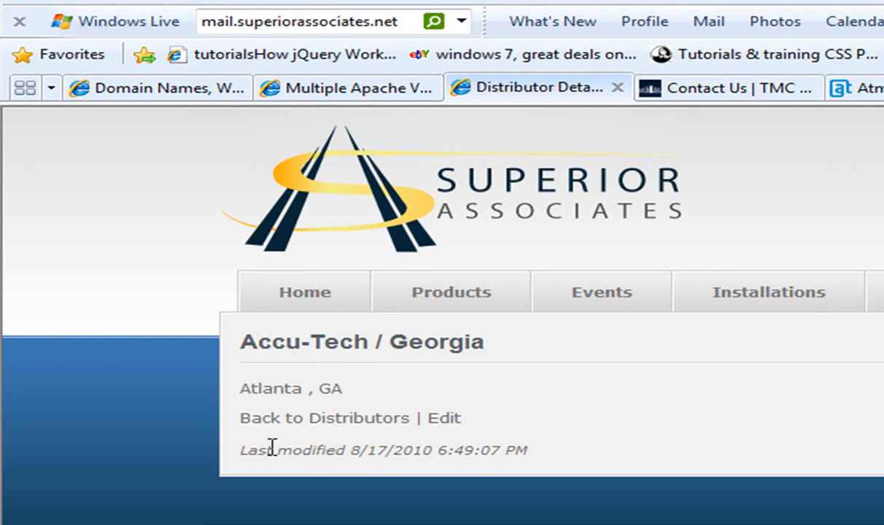
click(294, 429)
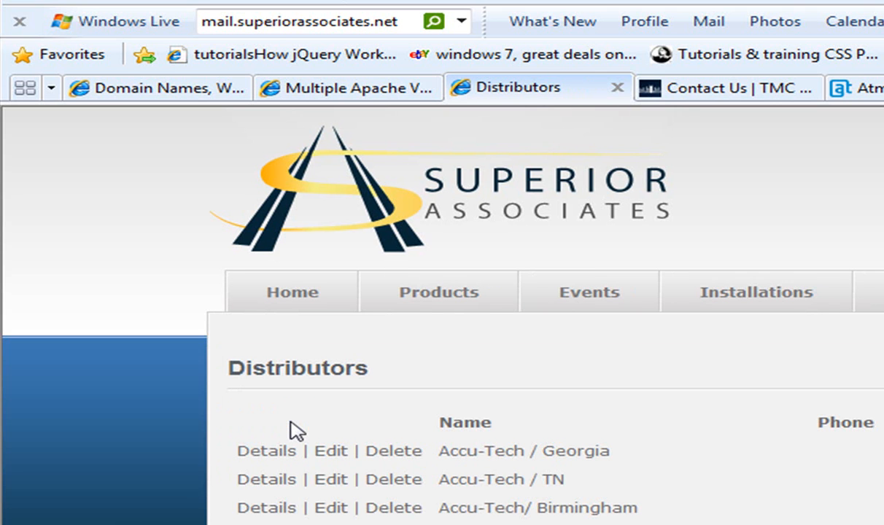
click(332, 451)
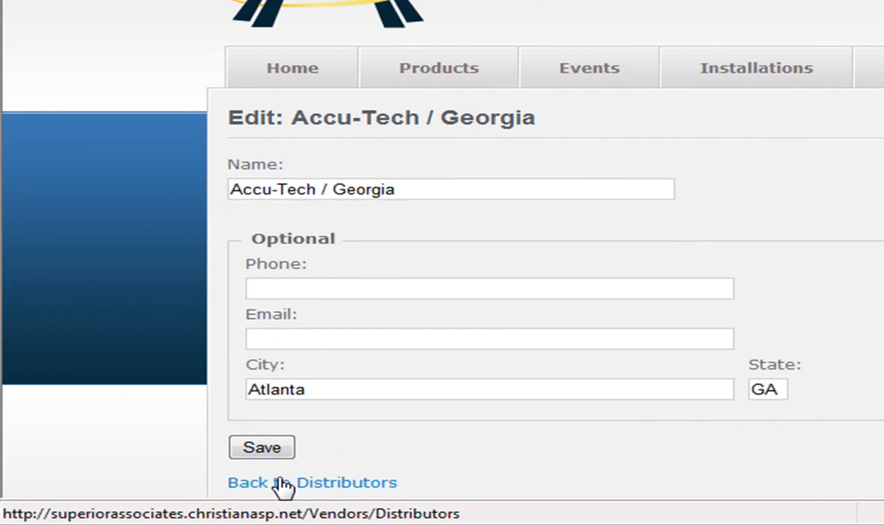
click(283, 483)
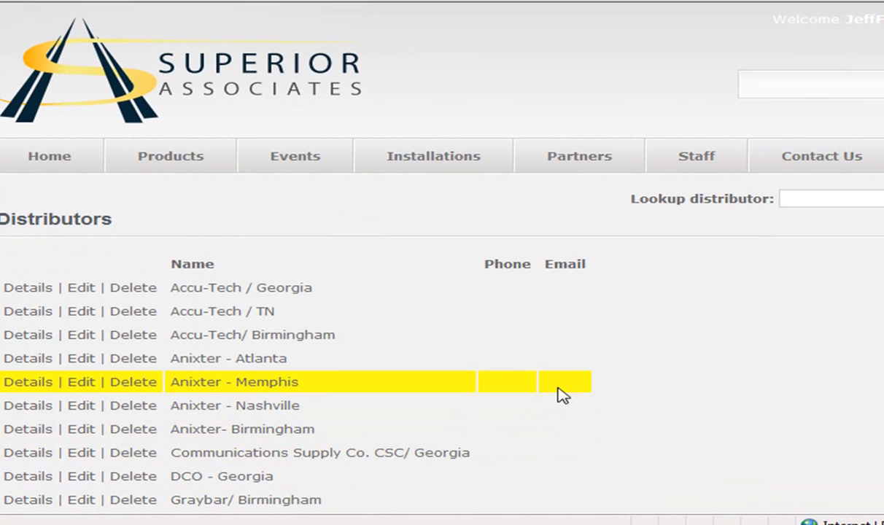
Step: Look up Graybar/ Nashville, view its distributor details, then return to Distributors
click(806, 199)
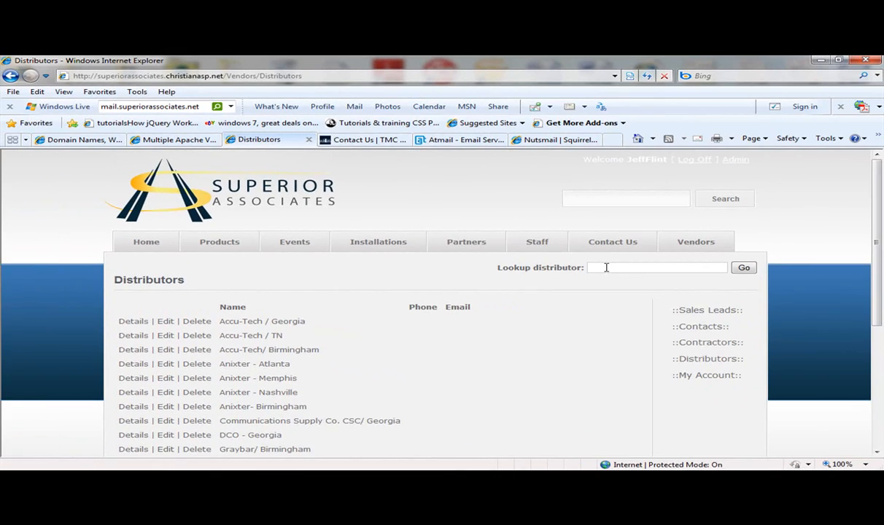
text(gray)
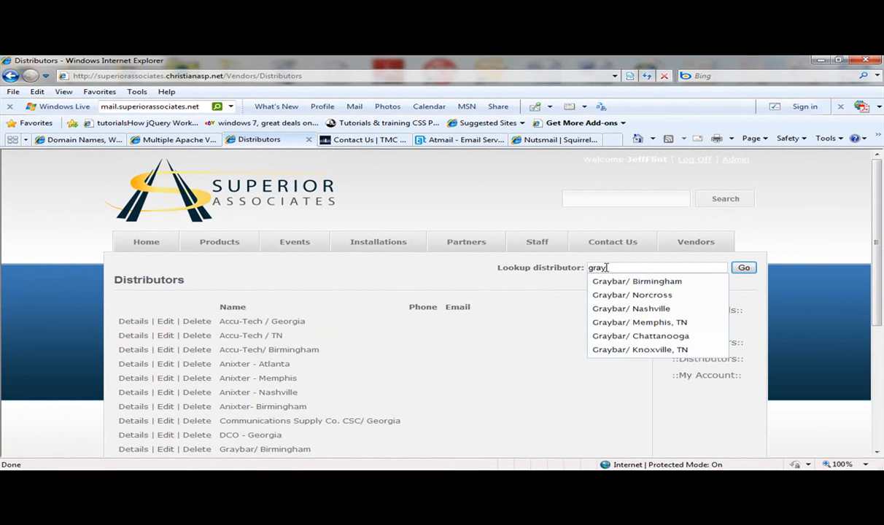
click(635, 309)
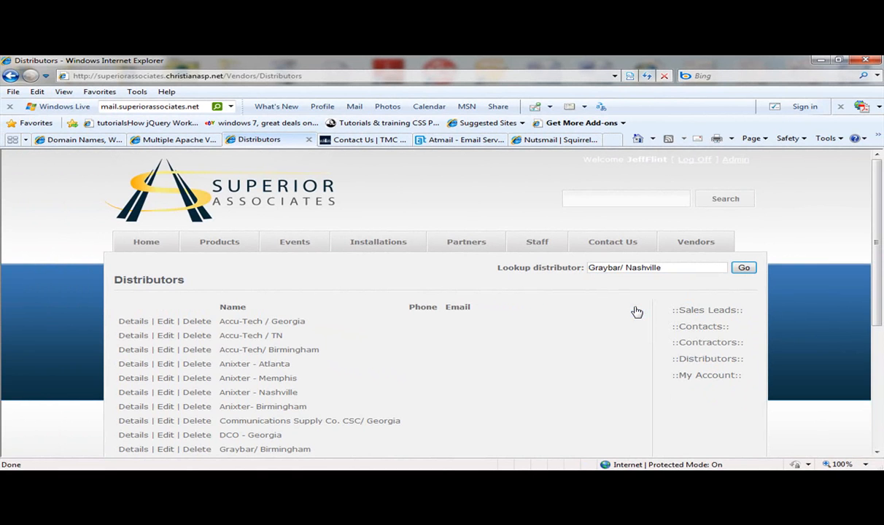
click(744, 267)
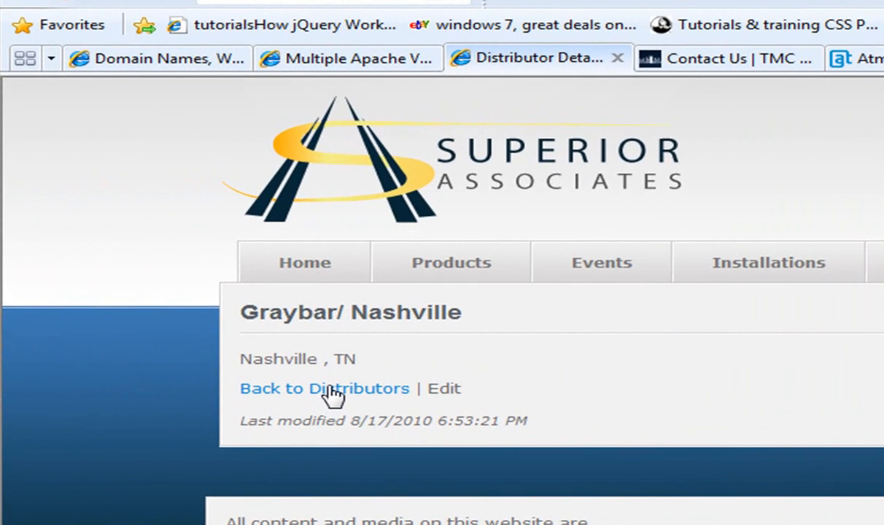
click(330, 392)
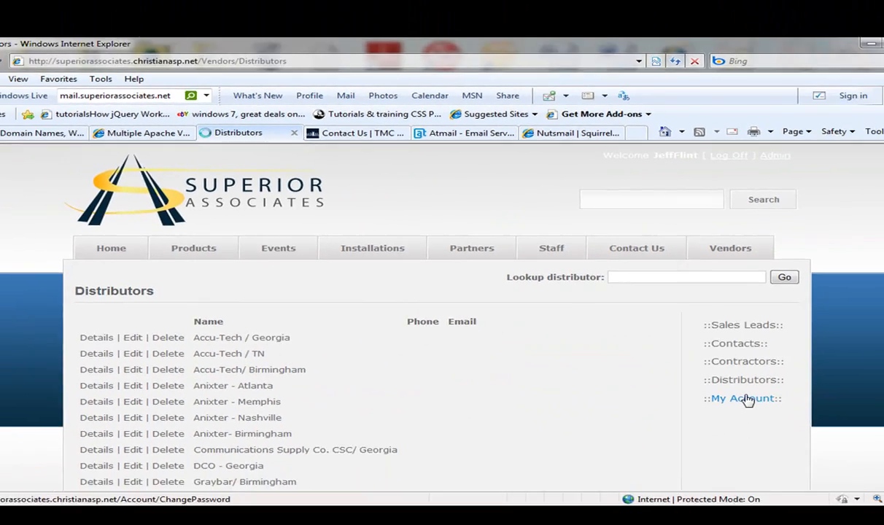
Step: View the My Account Change Password form, then return to the Sales Leads list
click(746, 399)
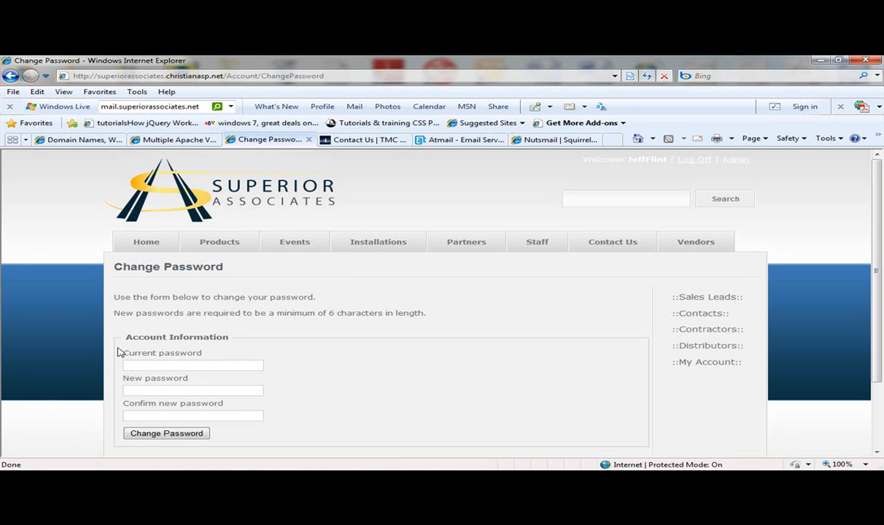
click(136, 366)
click(691, 297)
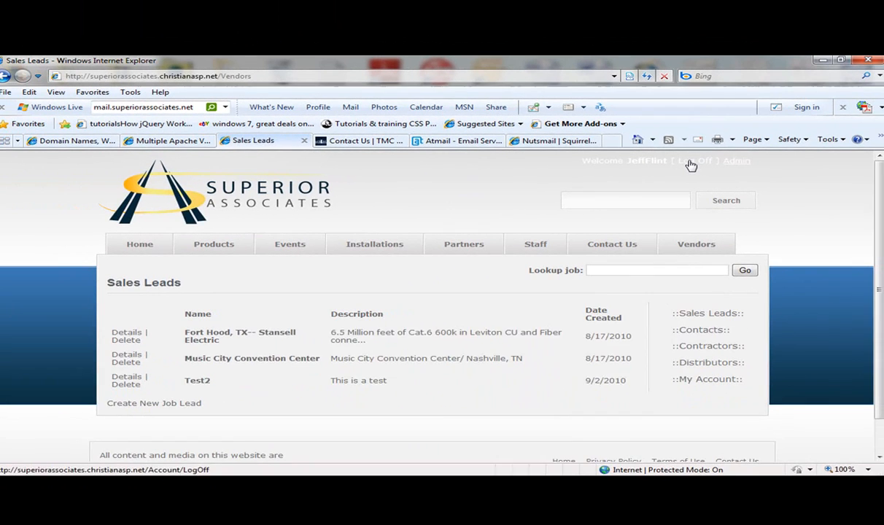
Step: Log off using the Log Off link at the top right
click(691, 165)
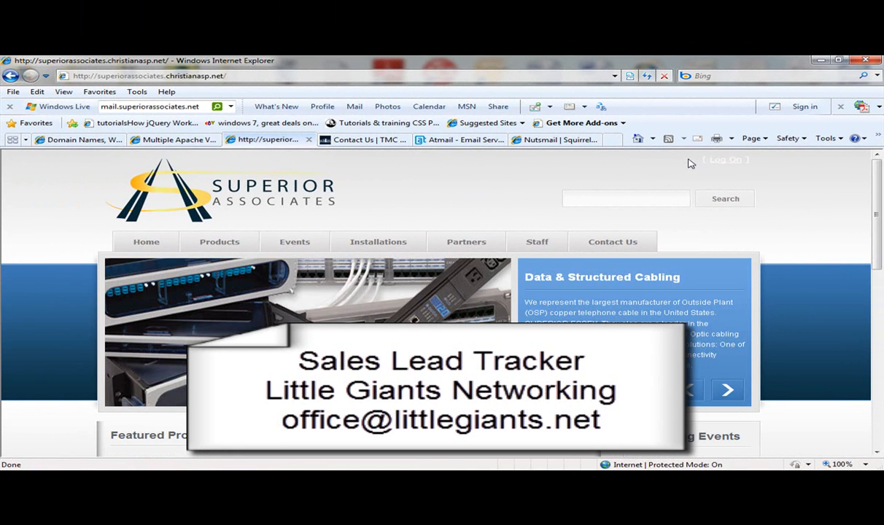